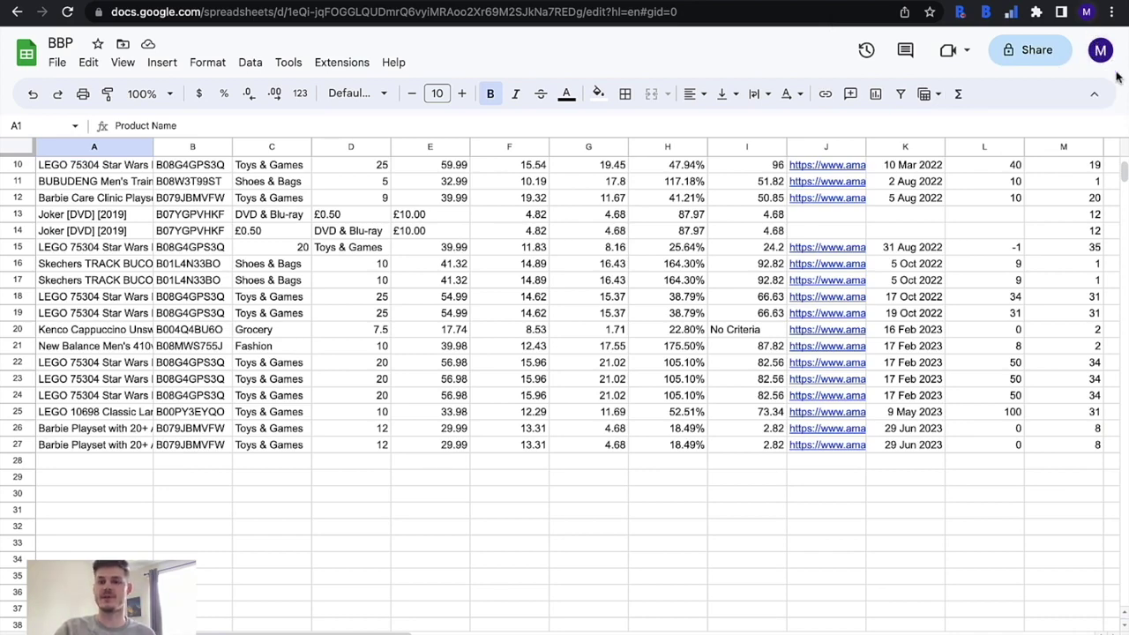
- Switch to the Amazon Bondi Sands listing and add three Google Sheets rows in the BuyBotPro settings
scroll(298, 515, "up", 5)
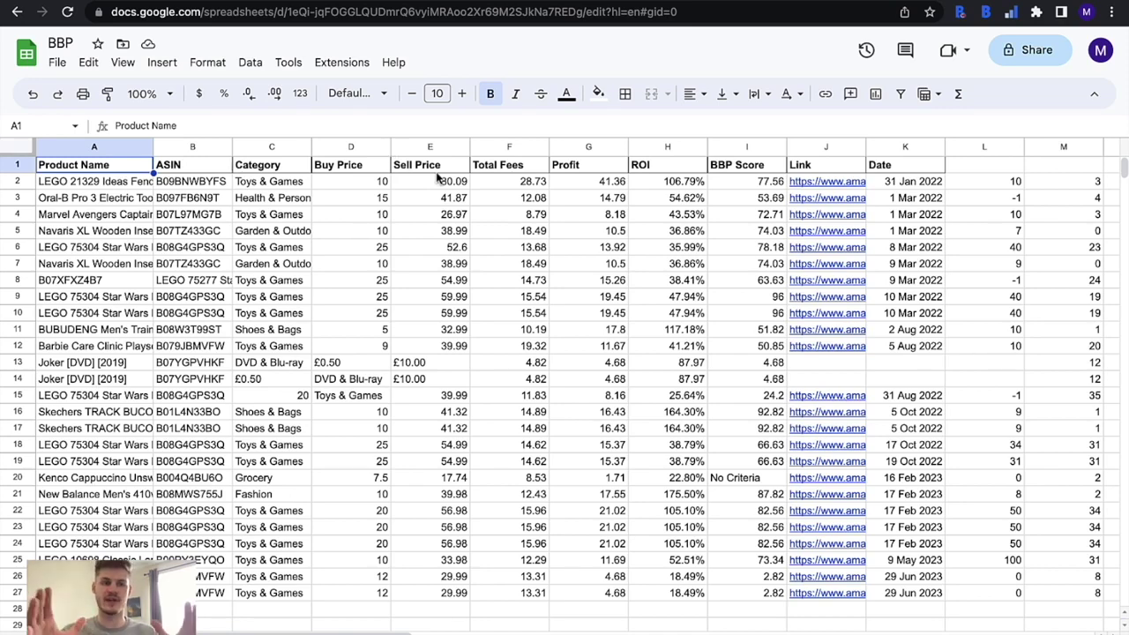
left_click(526, 14)
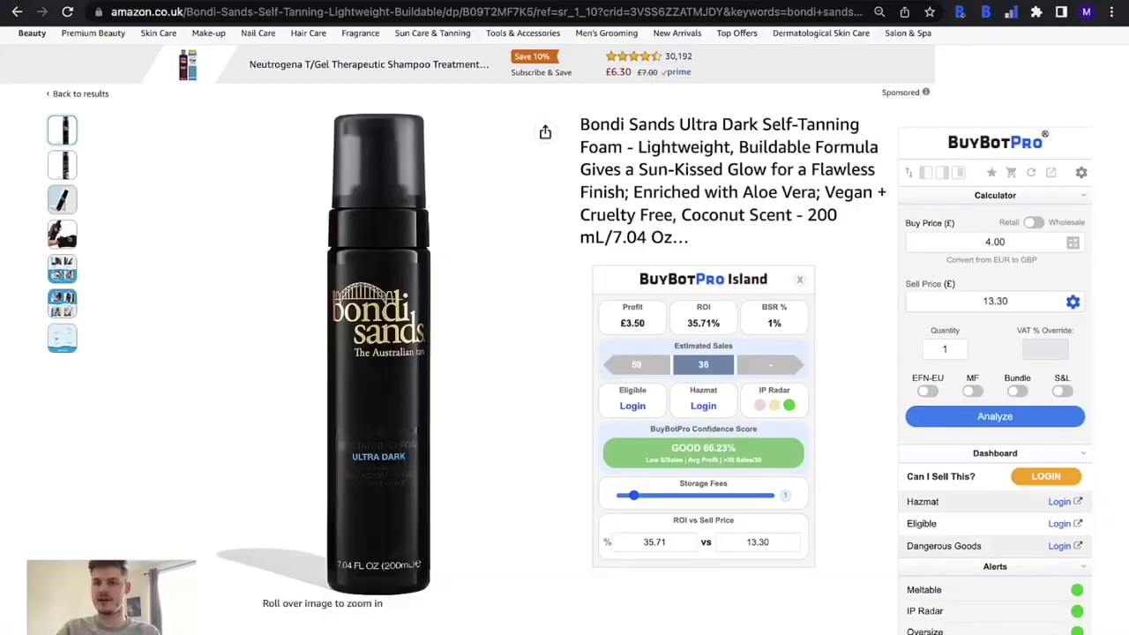
left_click(1078, 180)
scroll(978, 374, "down", 6)
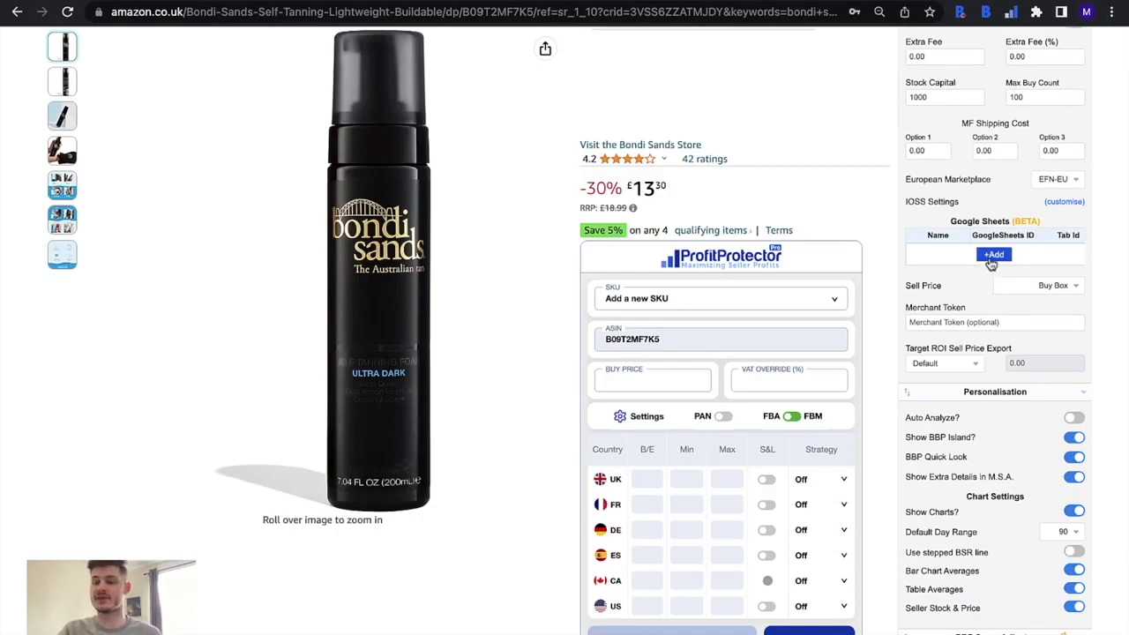
left_click(991, 255)
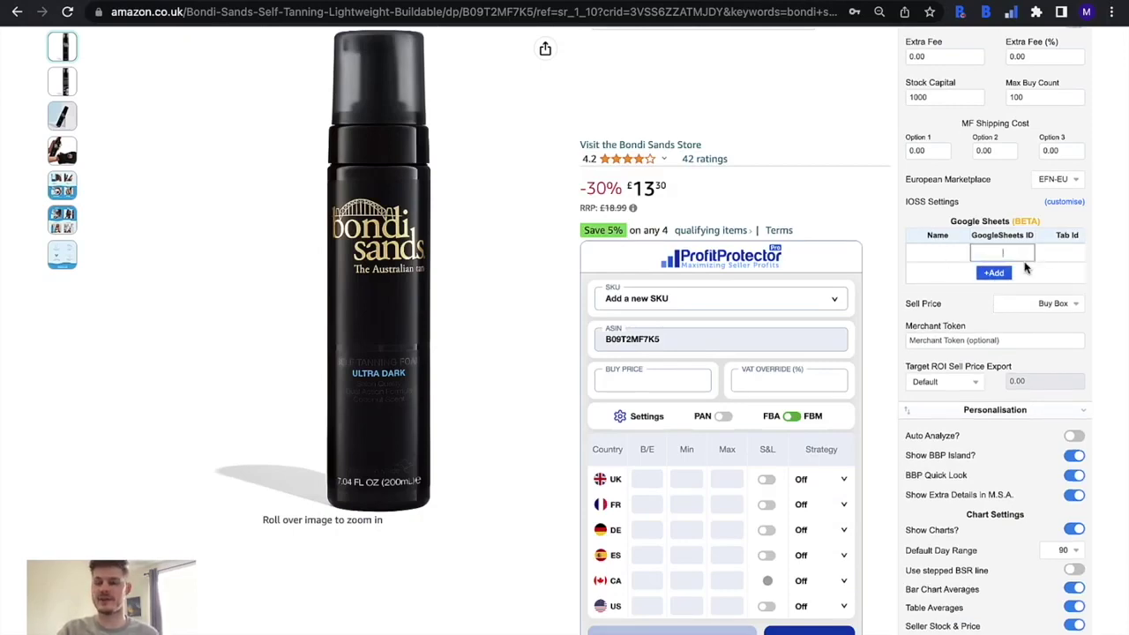
left_click(994, 273)
left_click(994, 292)
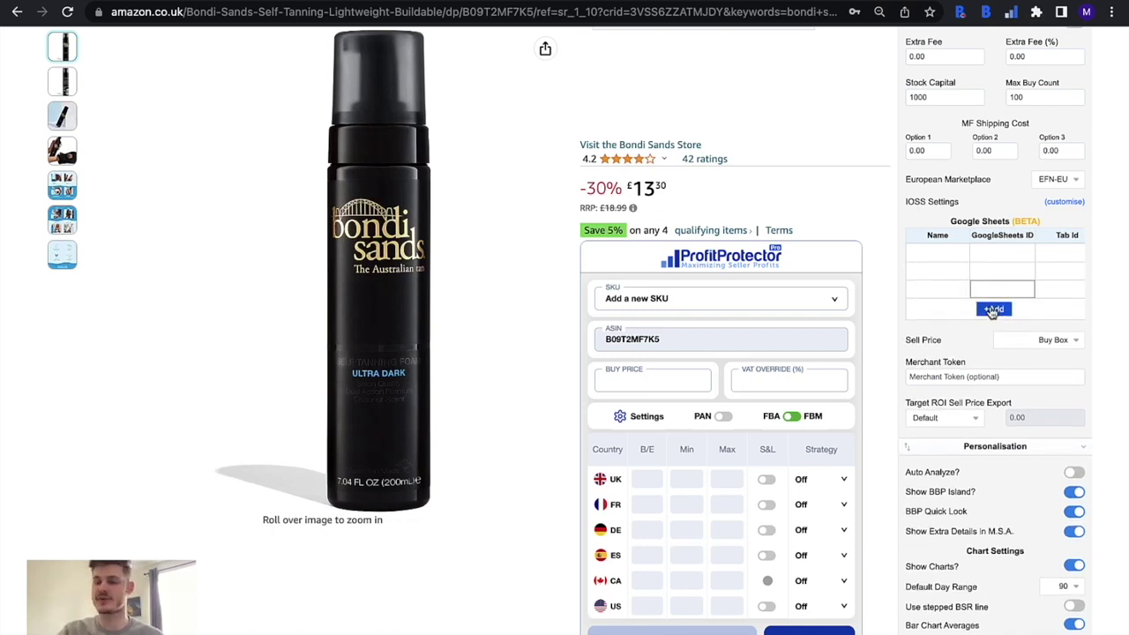
- Enter the BBP spreadsheet's ID in the first Google Sheets row and name that row Webinar
left_click(990, 250)
key("ctrl+v")
left_click(953, 251)
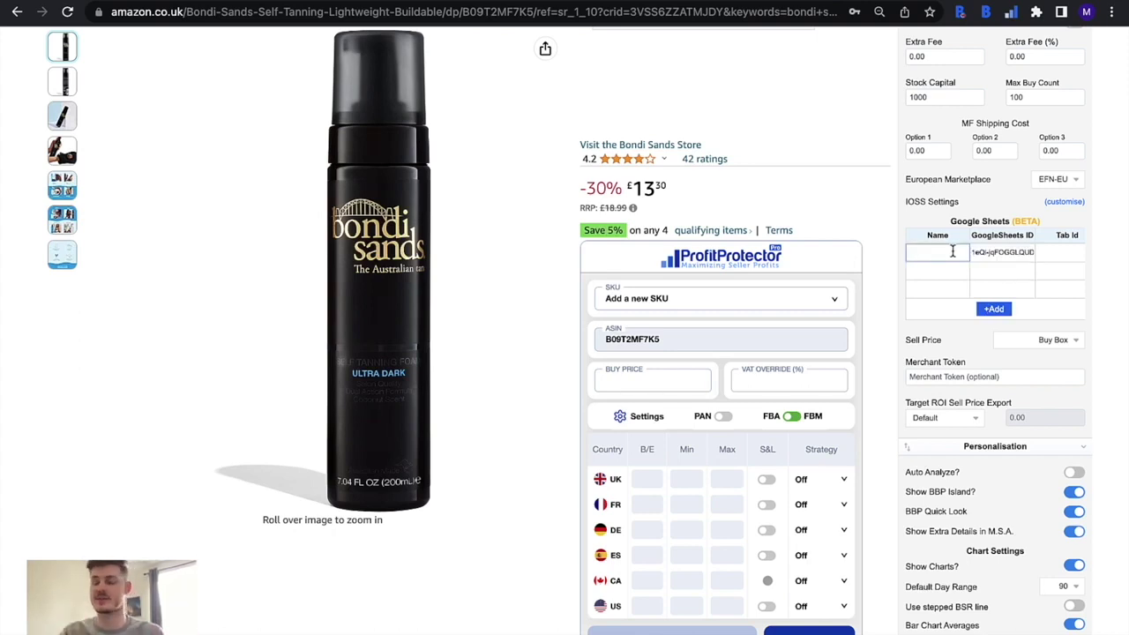
type("Webinar")
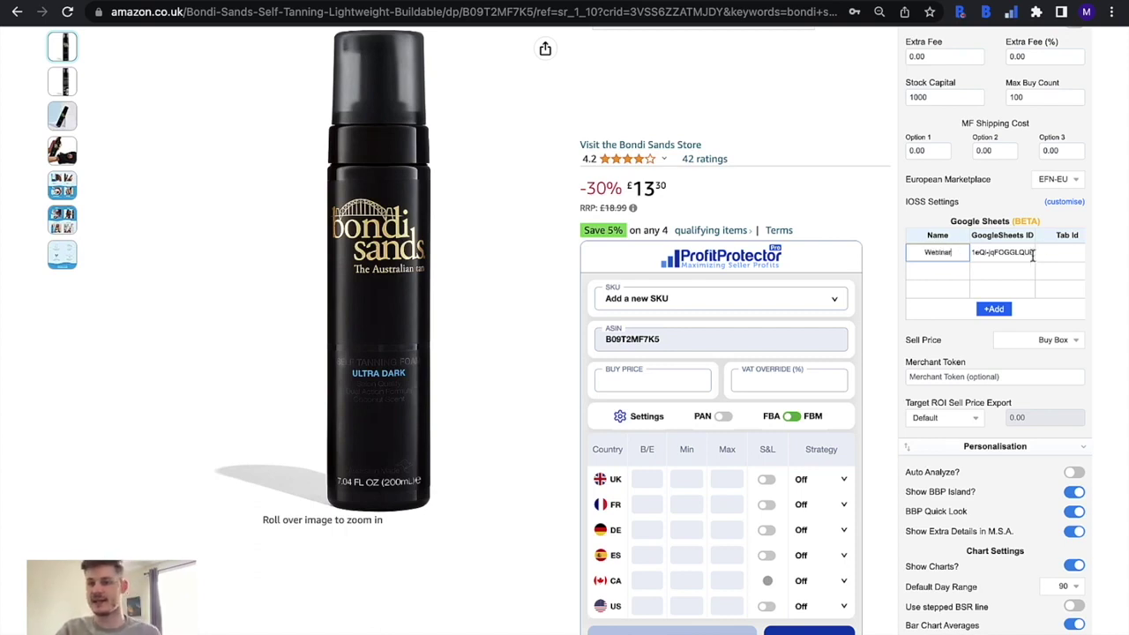
- Open the Webinar row's column settings and review which spreadsheet column each product field is assigned to
scroll(1032, 256, "right", 3)
scroll(1044, 279, "right", 2)
scroll(1045, 279, "right", 3)
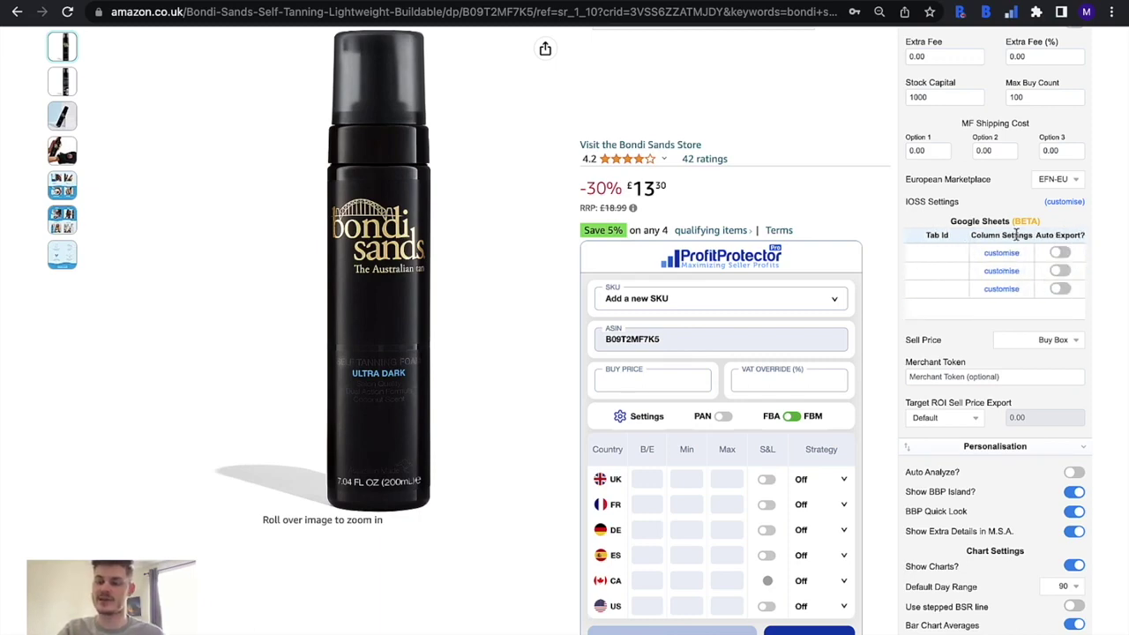
left_click(989, 253)
scroll(999, 254, "up", 10)
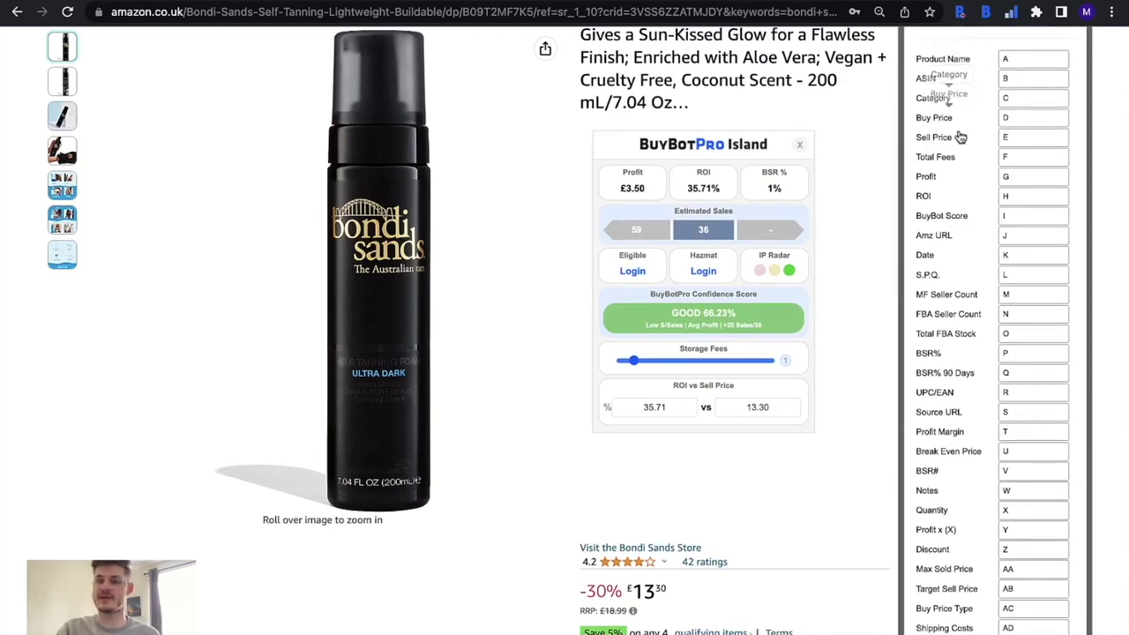
scroll(966, 225, "down", 3)
scroll(970, 231, "down", 3)
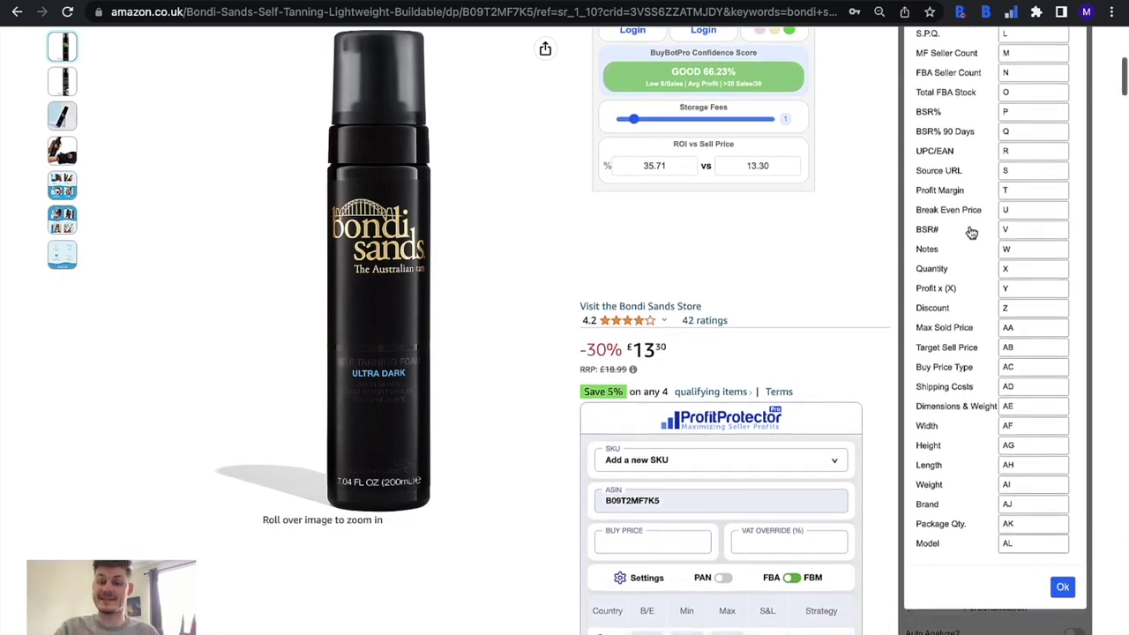
scroll(972, 232, "up", 3)
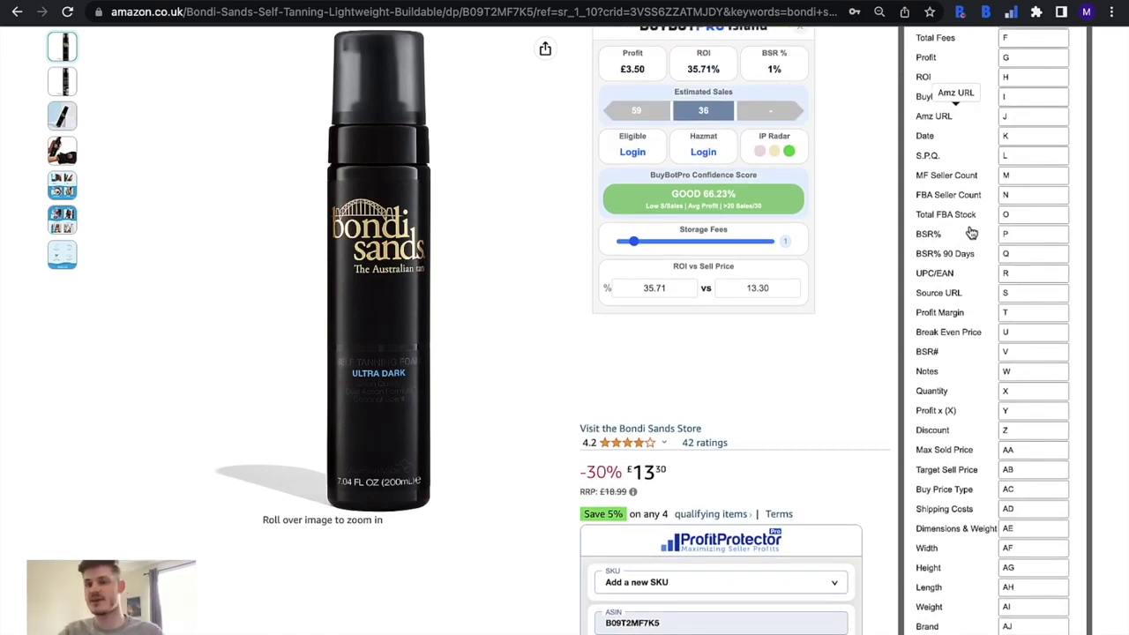
scroll(972, 232, "up", 3)
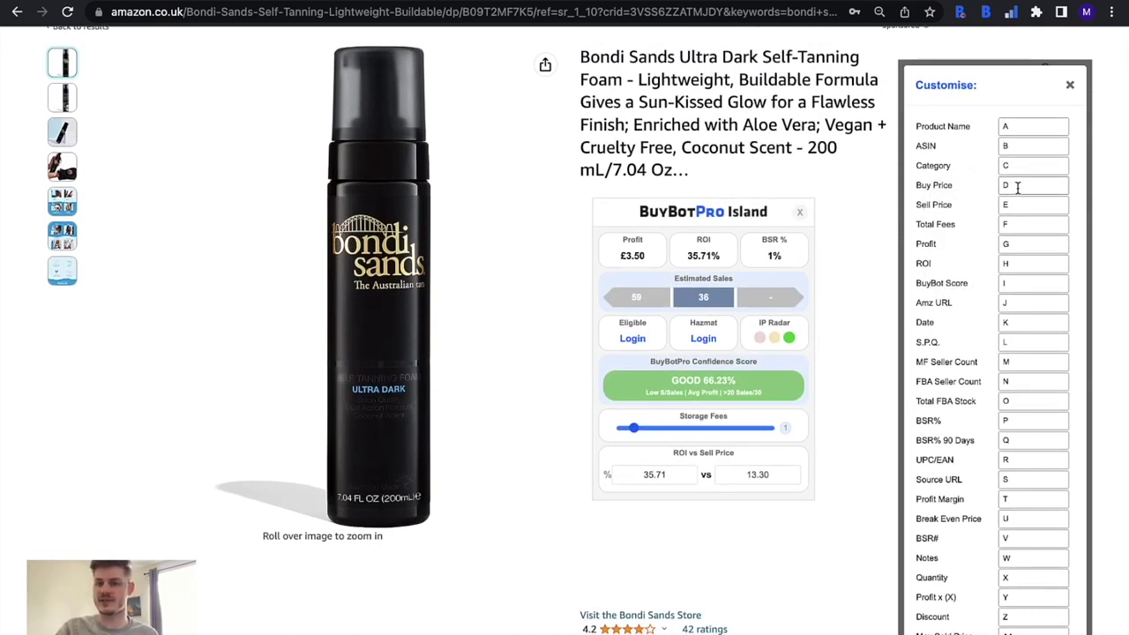
- Swap the ASIN and Product Name column assignments and return them to their original order
left_click(1020, 148)
left_click_drag(995, 152, 1006, 128)
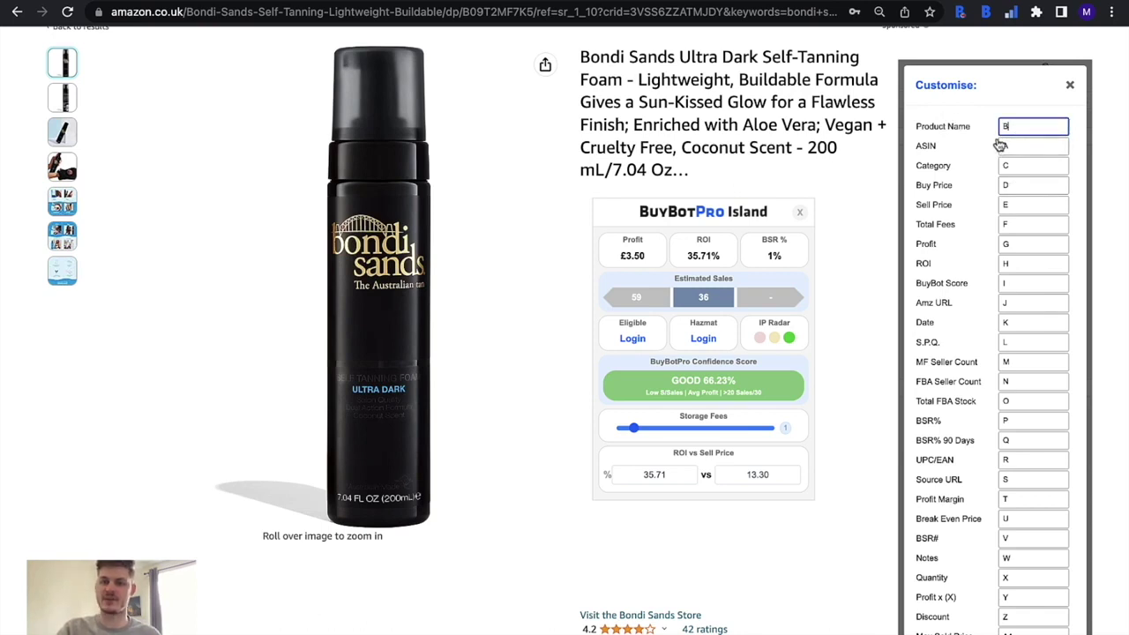
left_click_drag(1016, 133, 1020, 146)
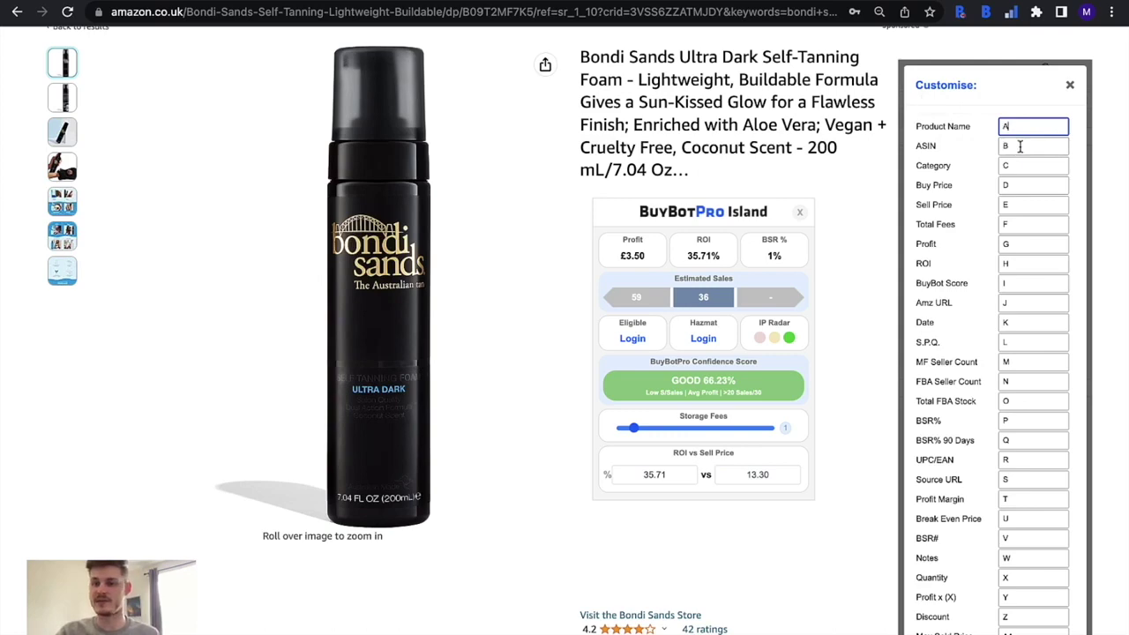
- Check the remaining column assignments down to Model and close the column settings
scroll(1003, 300, "down", 5)
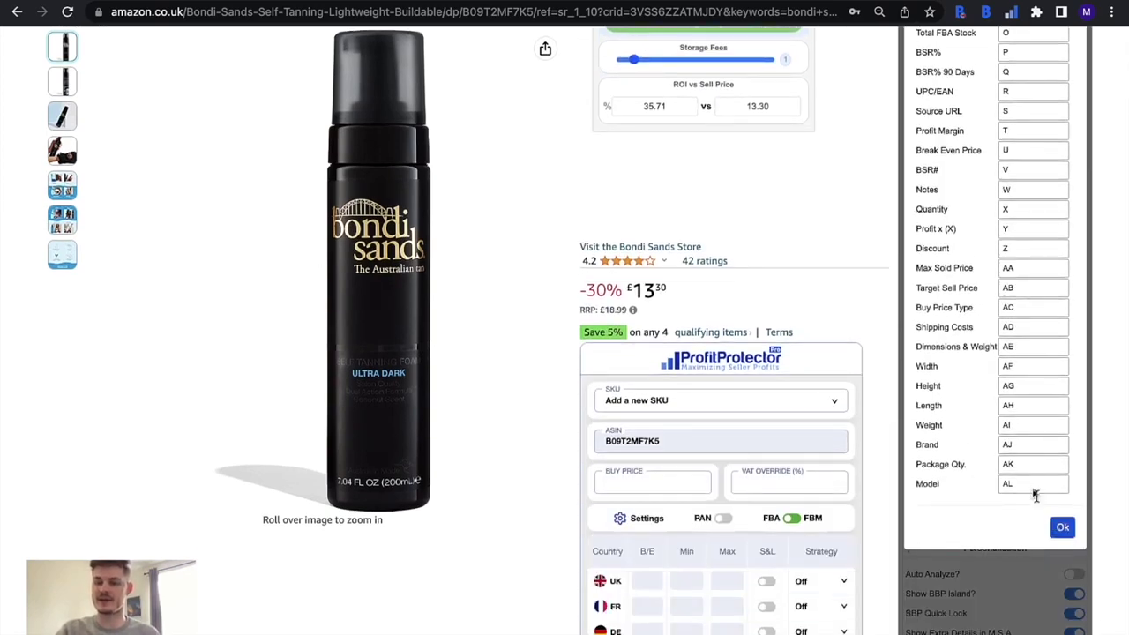
scroll(1002, 379, "up", 5)
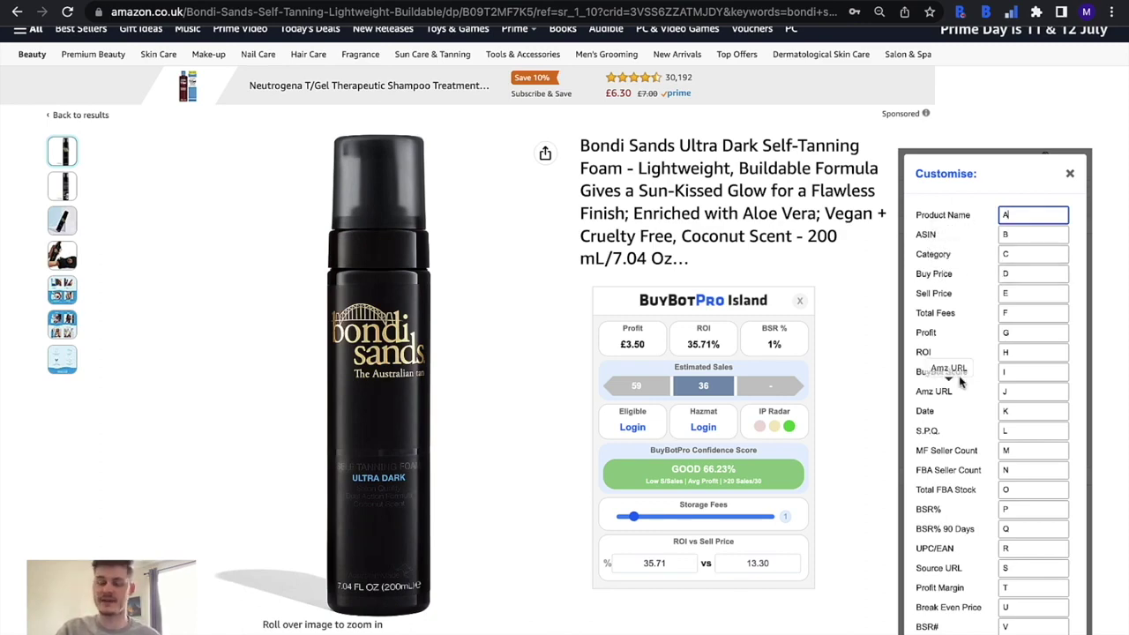
left_click(1071, 177)
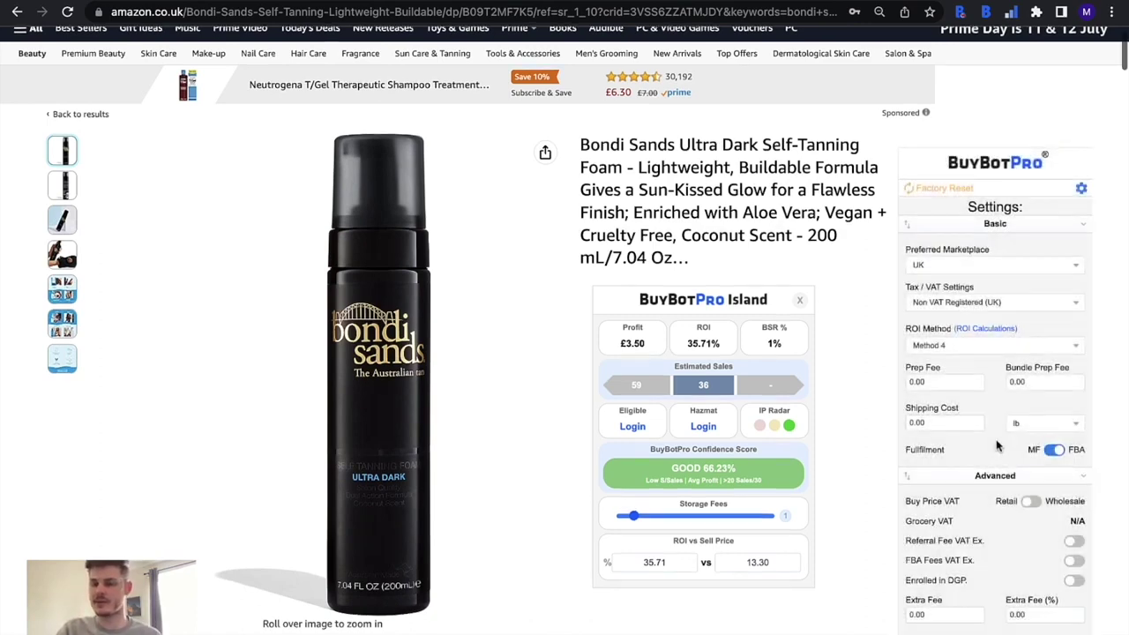
- Check the Auto Export option of the Webinar row, and save and sync the BuyBotPro settings
scroll(1041, 239, "down", 5)
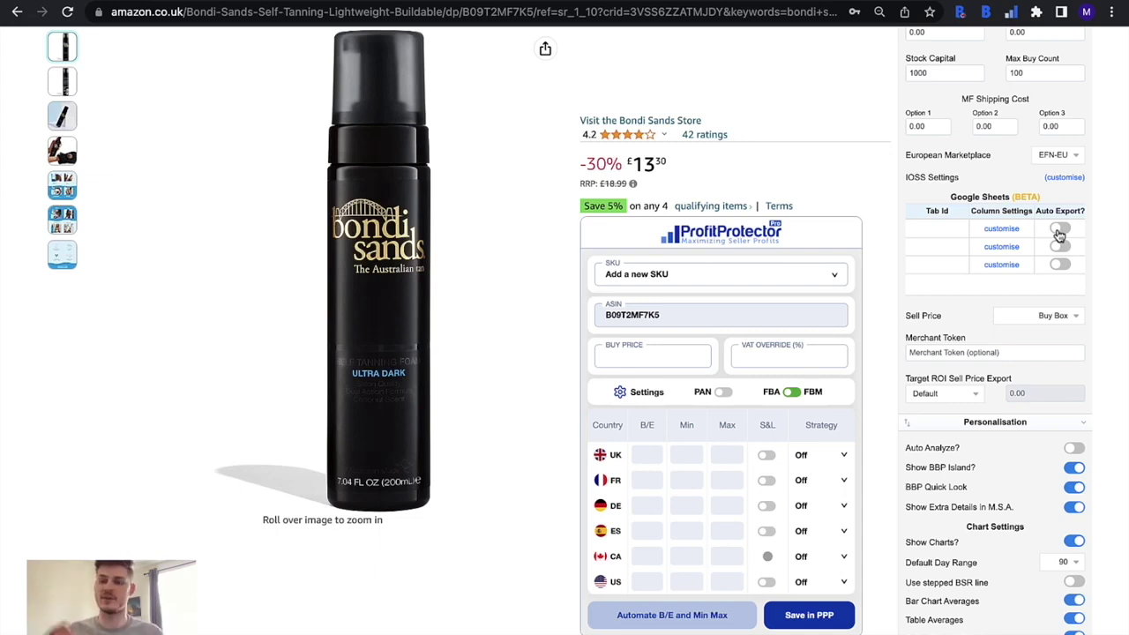
left_click(1058, 231)
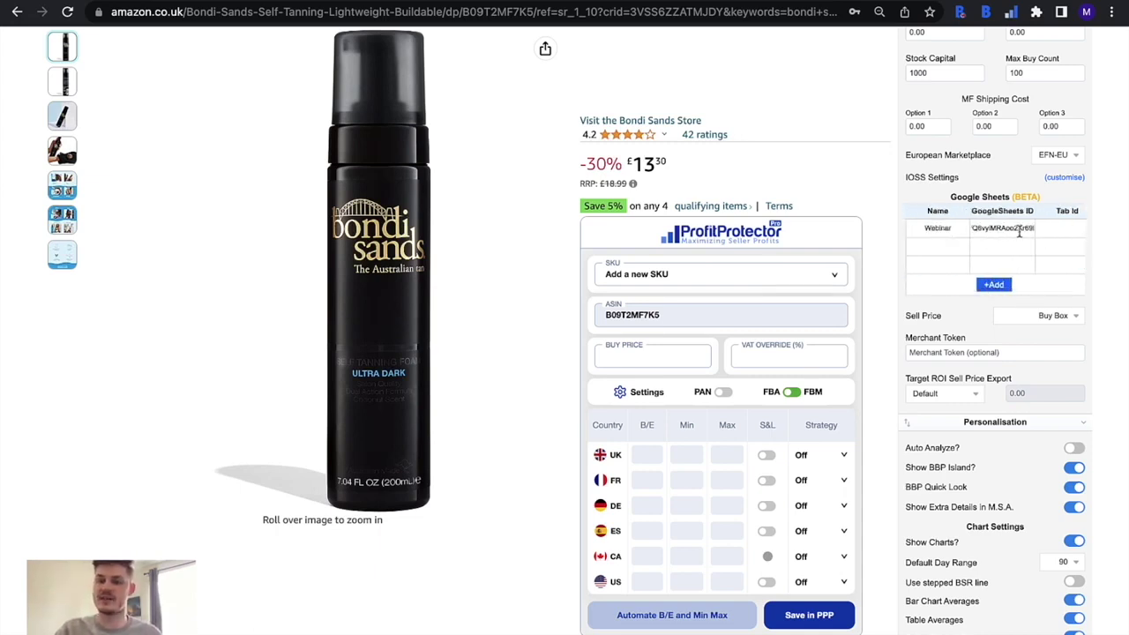
scroll(968, 309, "down", 10)
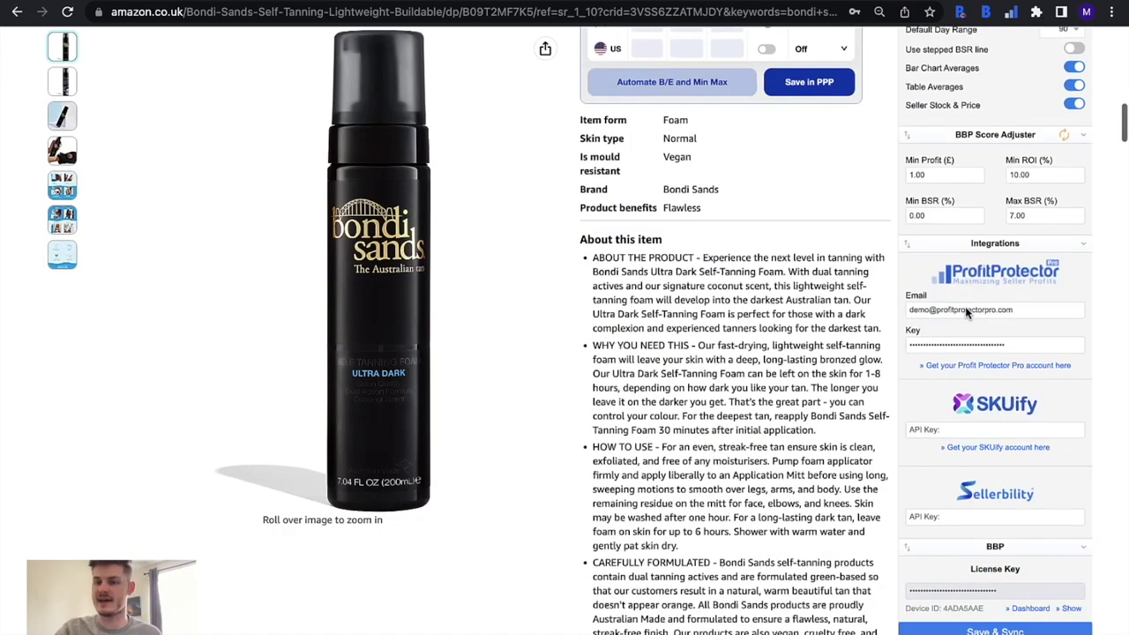
scroll(966, 313, "down", 1)
left_click(981, 468)
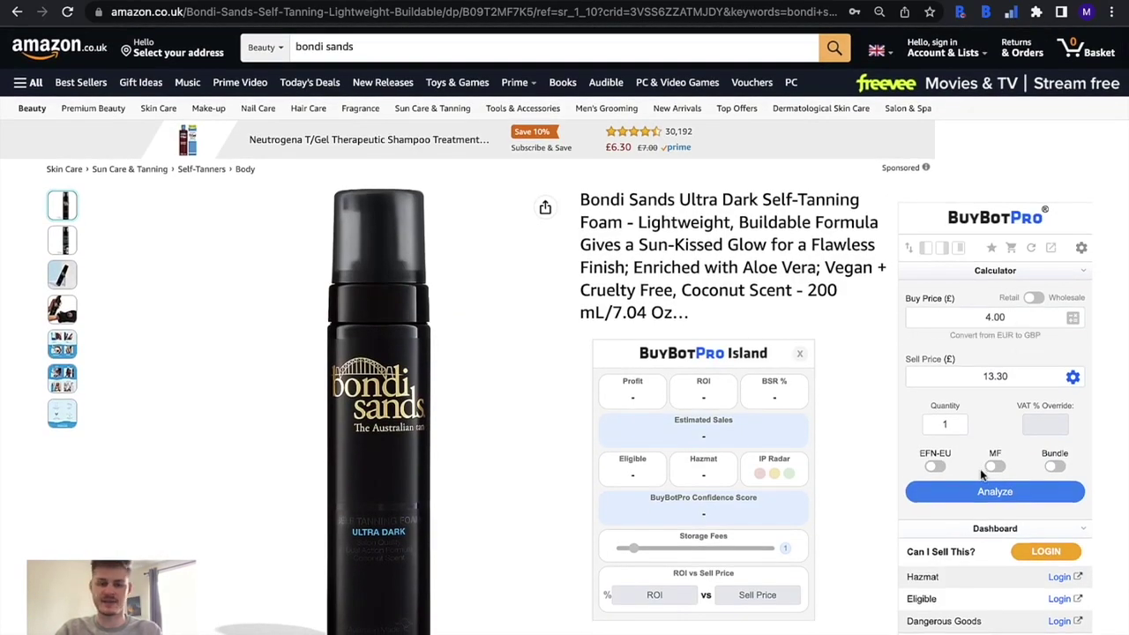
- Analyze the Bondi Sands tanning foam and export its data to the Webinar Google Sheet
left_click(981, 491)
scroll(980, 494, "down", 6)
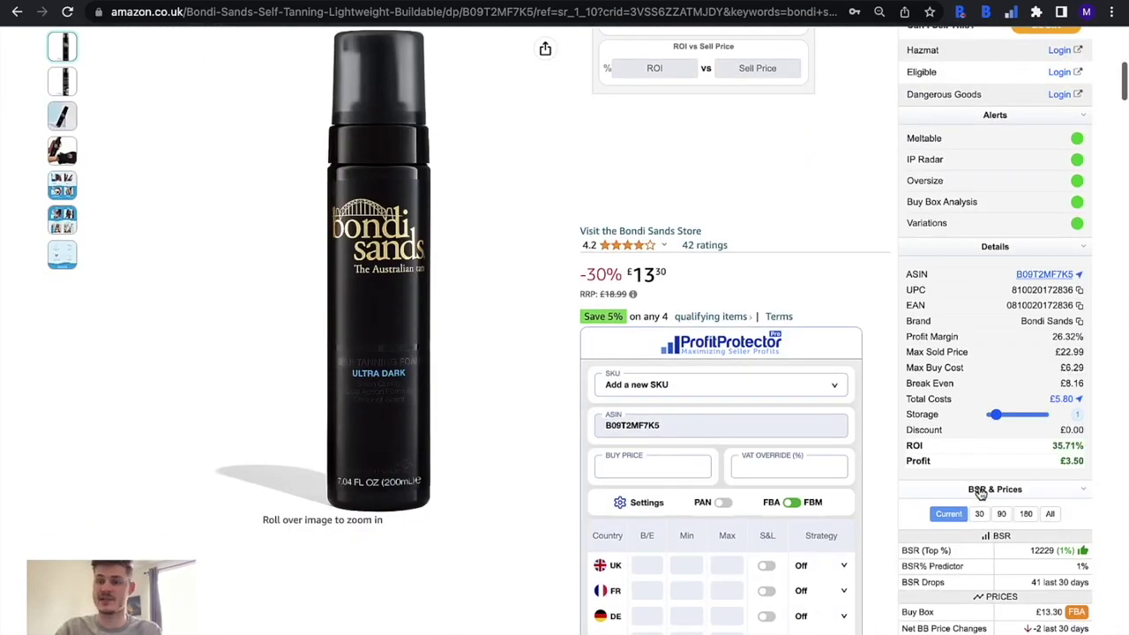
scroll(981, 494, "down", 2)
scroll(980, 493, "down", 10)
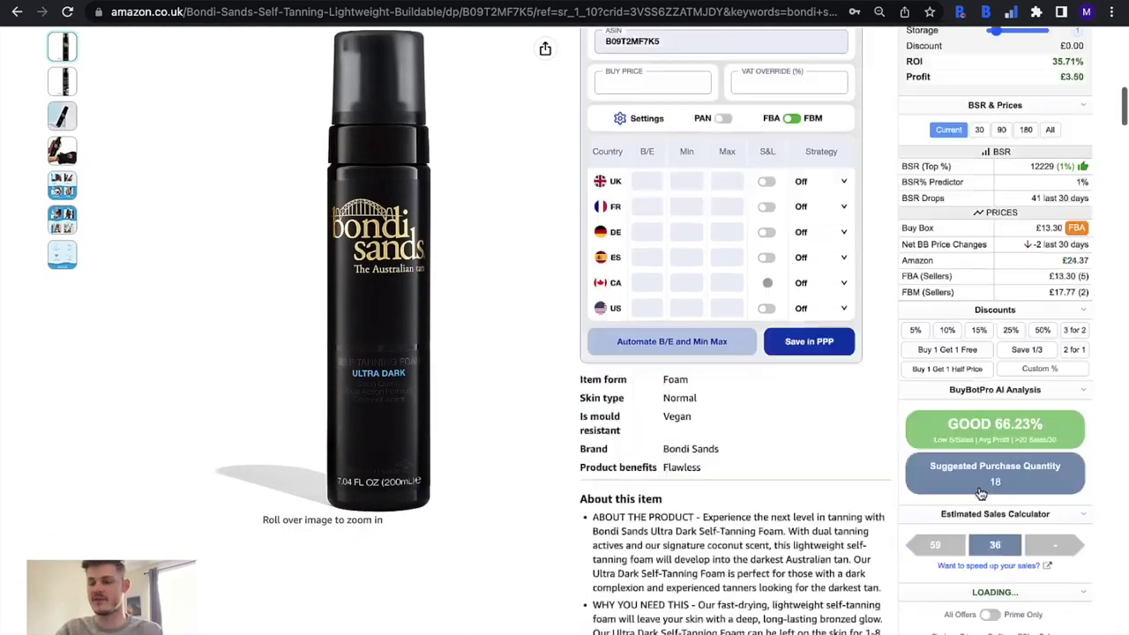
scroll(981, 492, "down", 8)
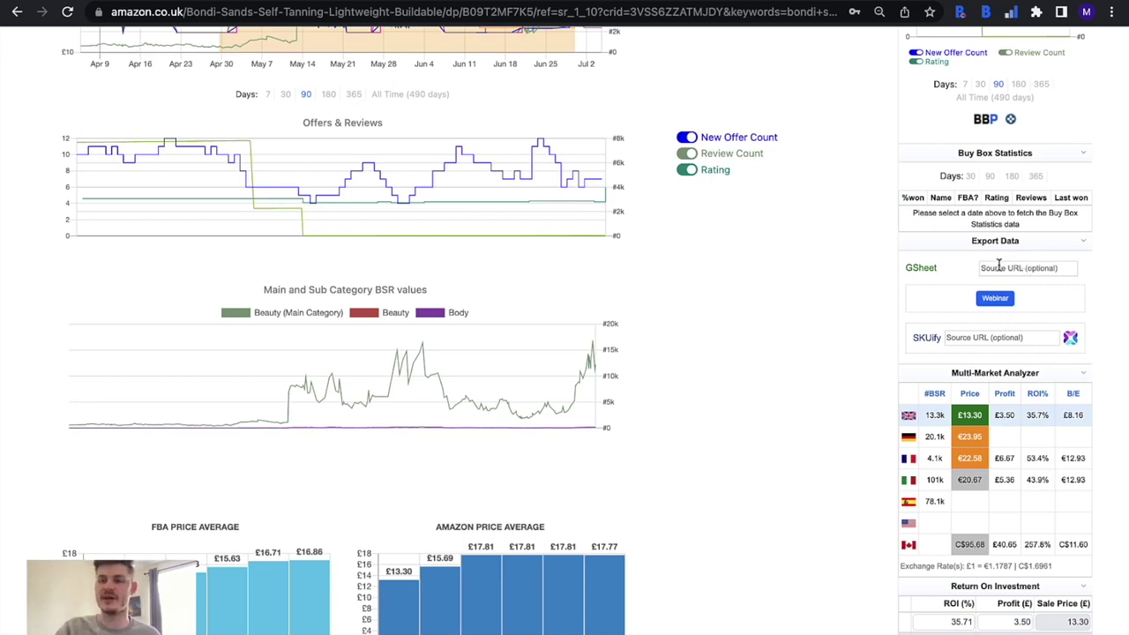
left_click(994, 300)
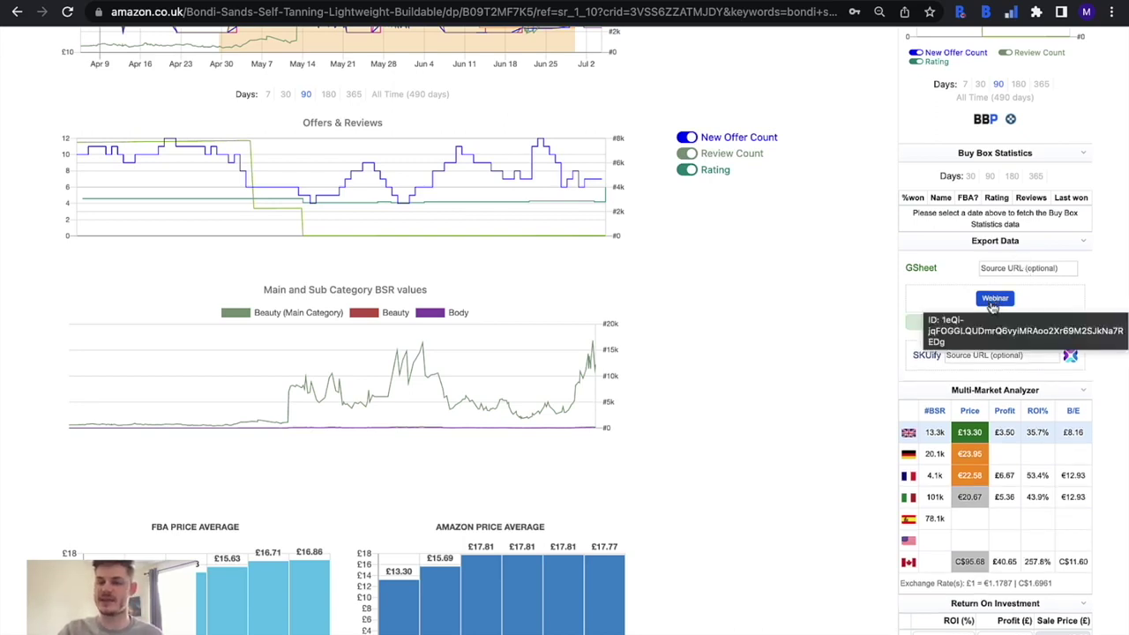
- Switch to the BBP spreadsheet and examine the exported Bondi Sands row across its columns
left_click(995, 300)
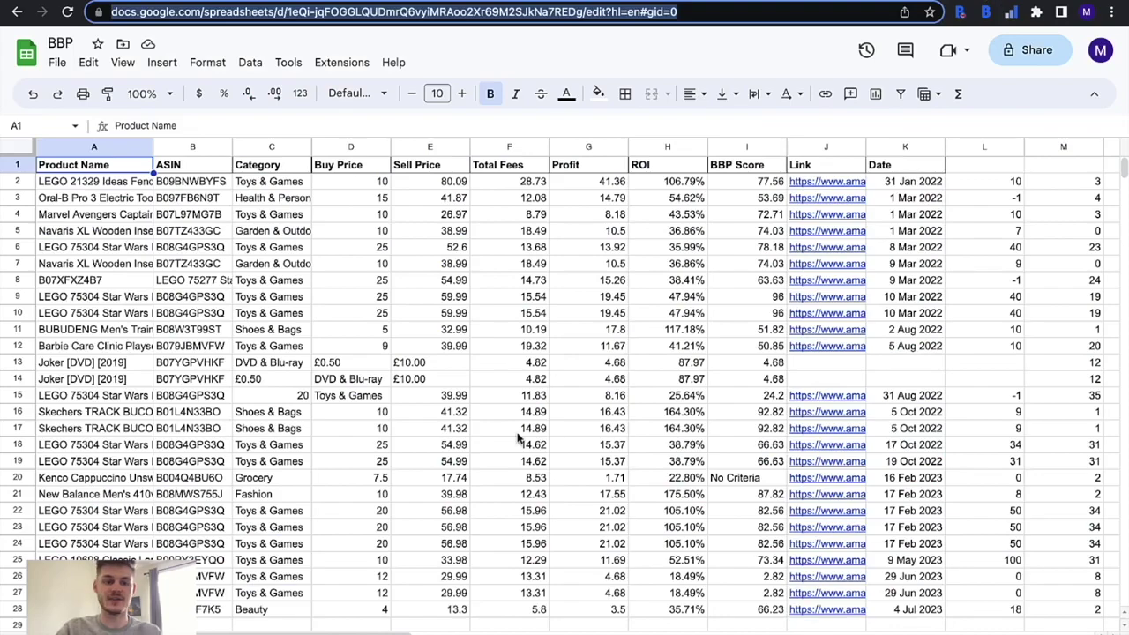
scroll(522, 441, "down", 5)
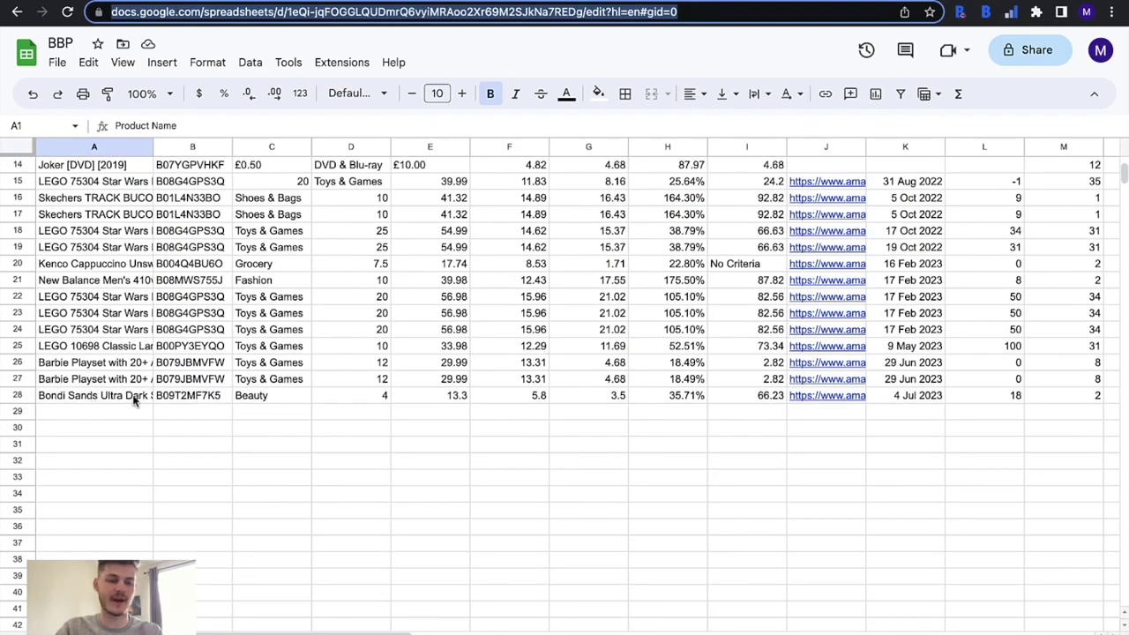
scroll(501, 407, "up", 2)
scroll(574, 404, "down", 1)
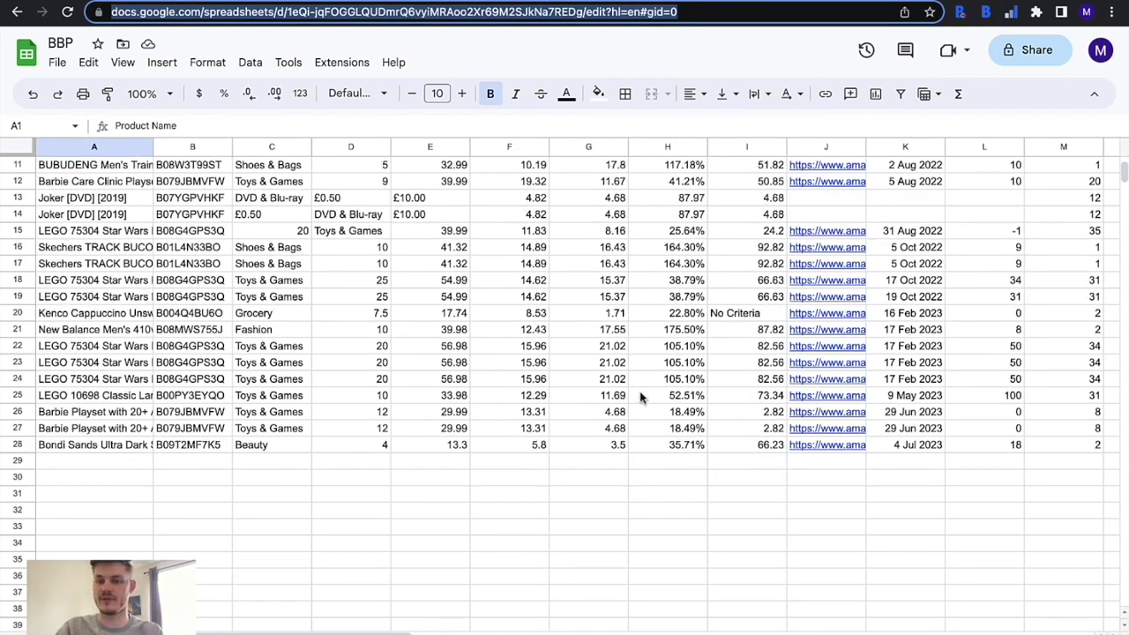
scroll(636, 398, "right", 6)
scroll(642, 397, "up", 3)
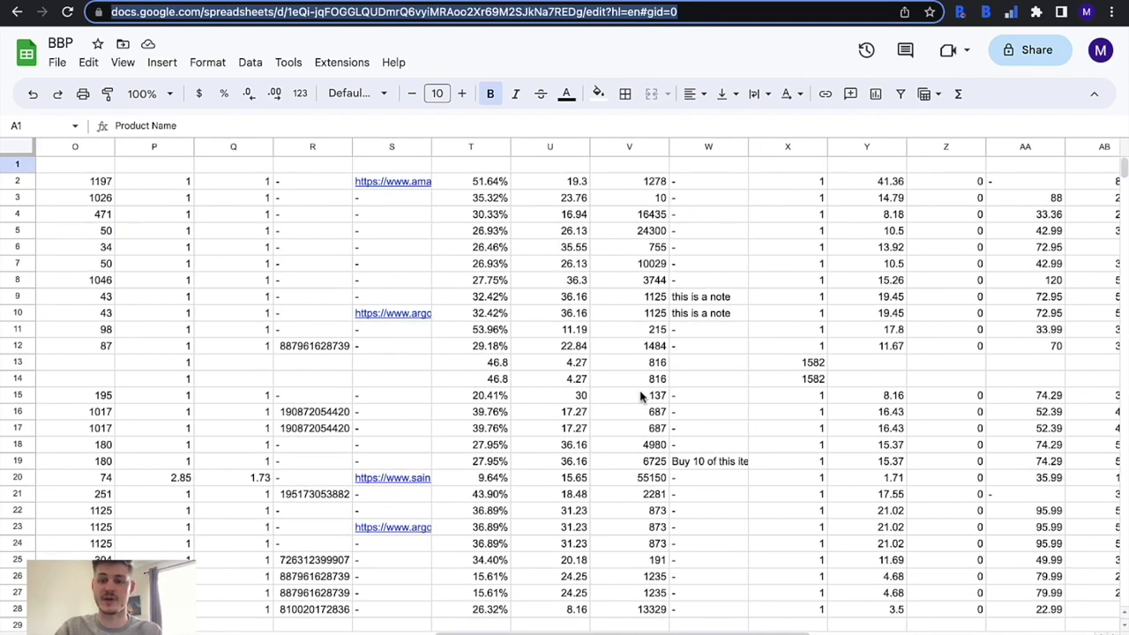
scroll(641, 397, "left", 6)
scroll(641, 397, "up", 1)
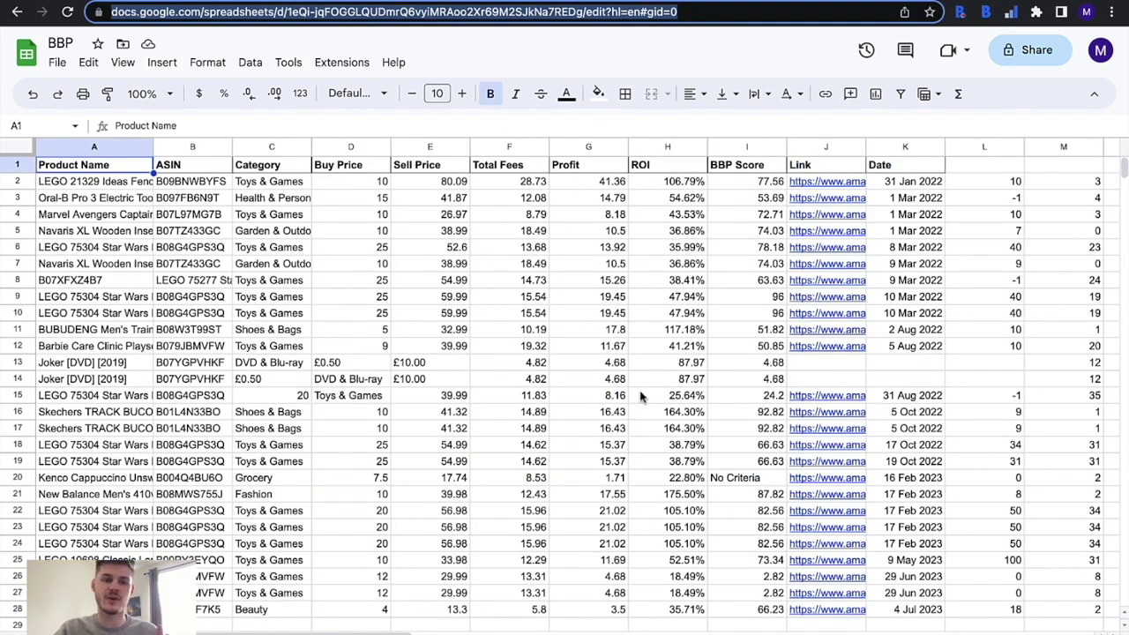
- Move the spreadsheet's ASIN column ahead of Product Name and back to its original place
left_click(212, 147)
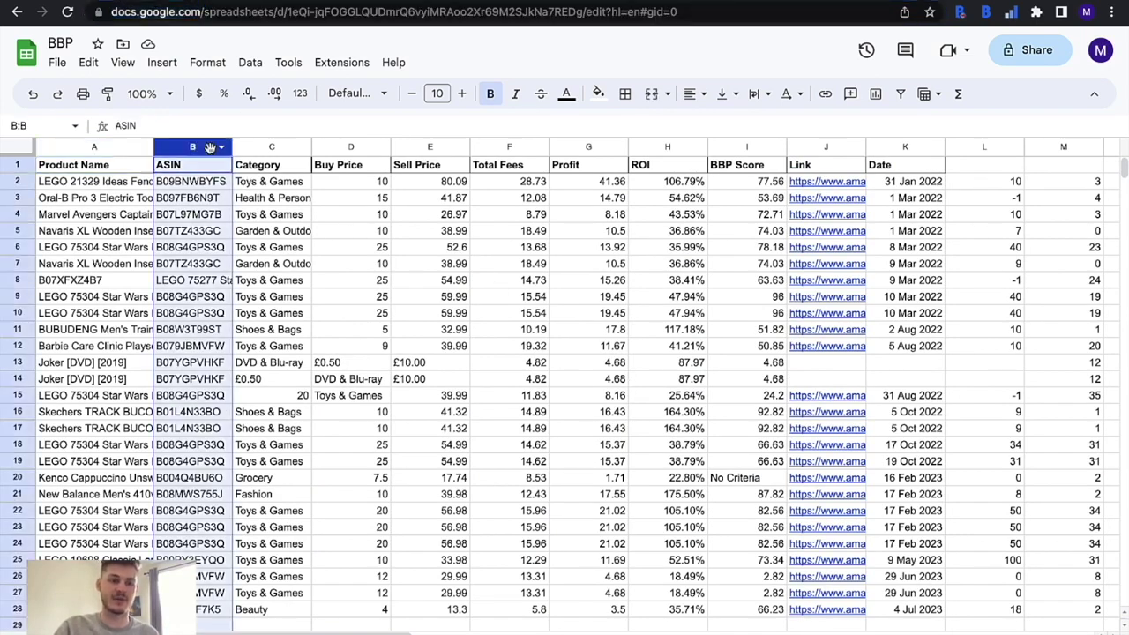
left_click_drag(198, 147, 67, 147)
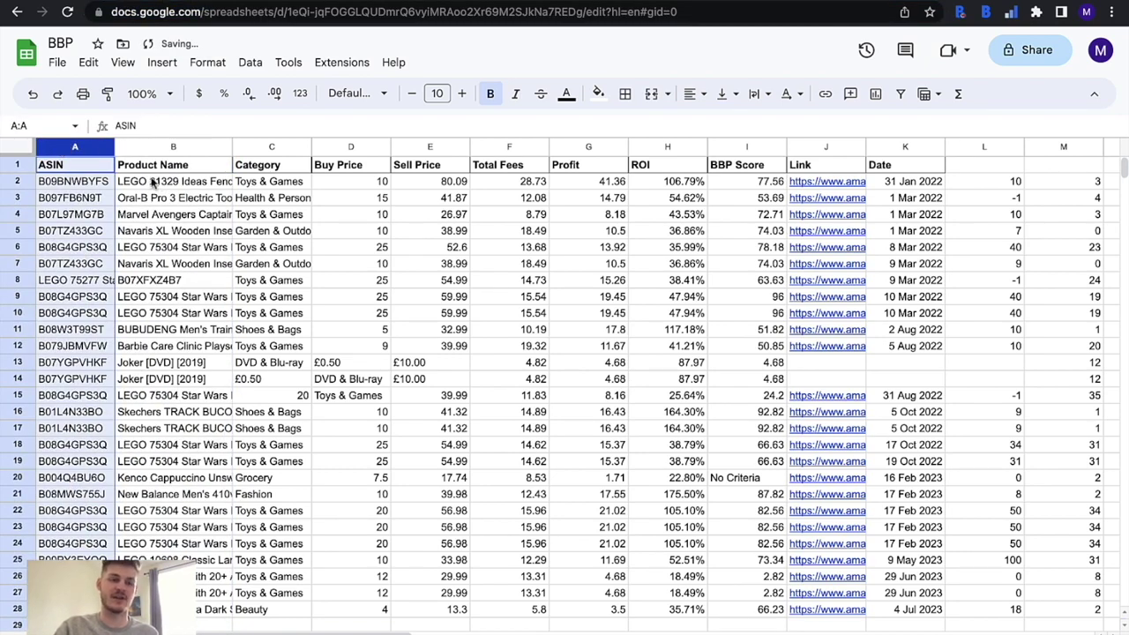
left_click_drag(89, 147, 205, 146)
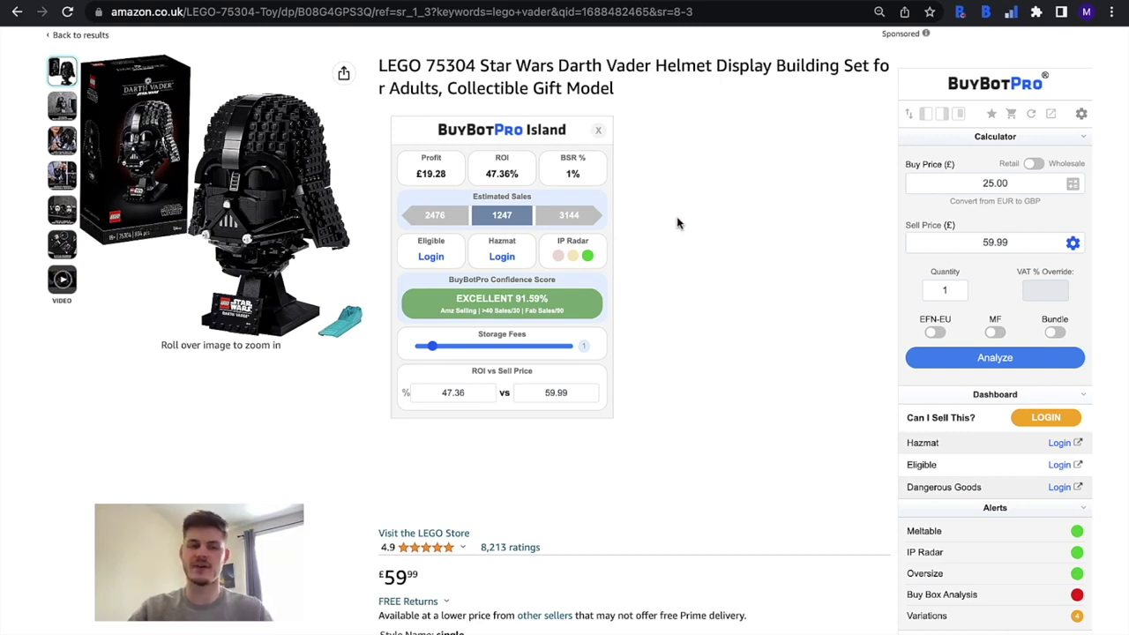
- Open the BuyBotPro settings, review the Personalisation options such as Show BBP Island and BBP Quick Look, and return to the calculator
left_click(1082, 114)
scroll(975, 327, "down", 7)
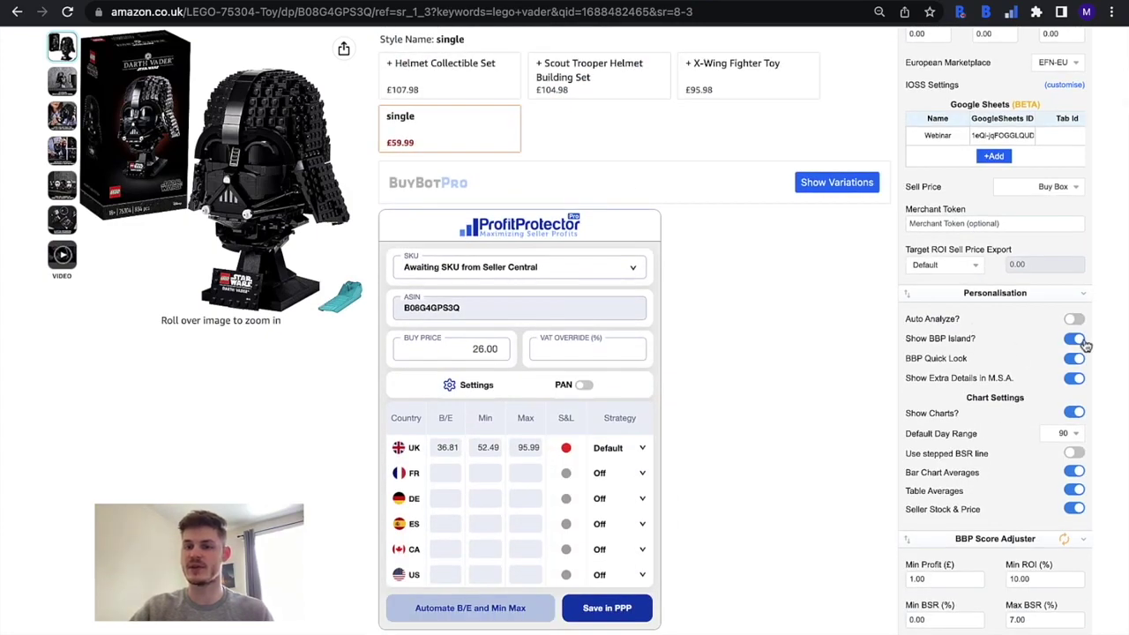
scroll(1013, 423, "down", 2)
scroll(1013, 424, "up", 3)
scroll(1019, 388, "down", 8)
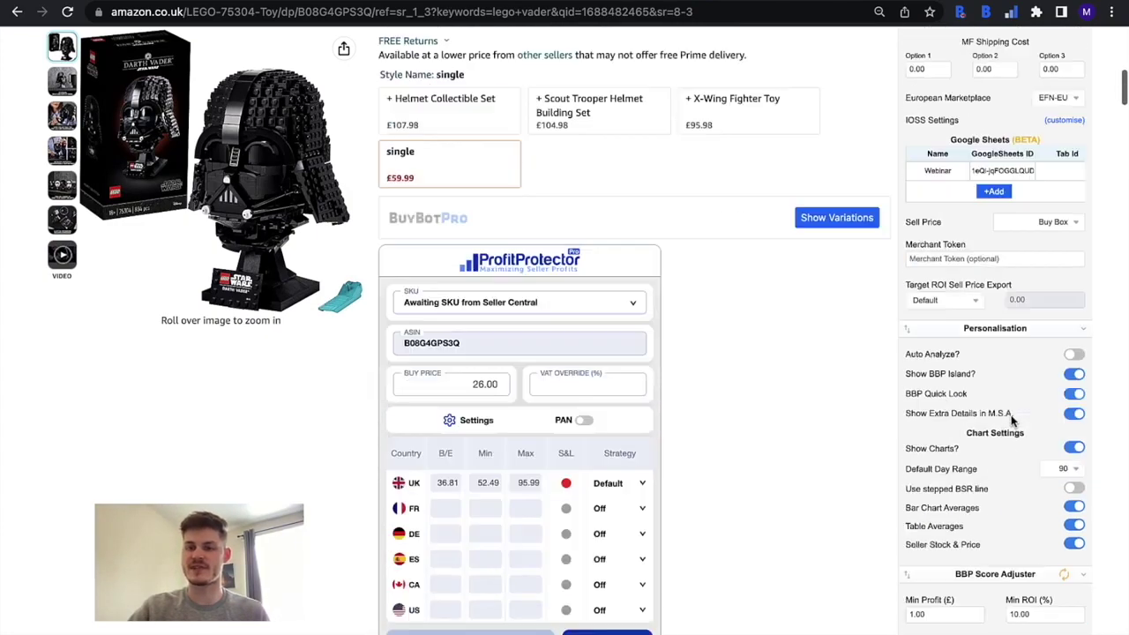
scroll(1021, 367, "up", 14)
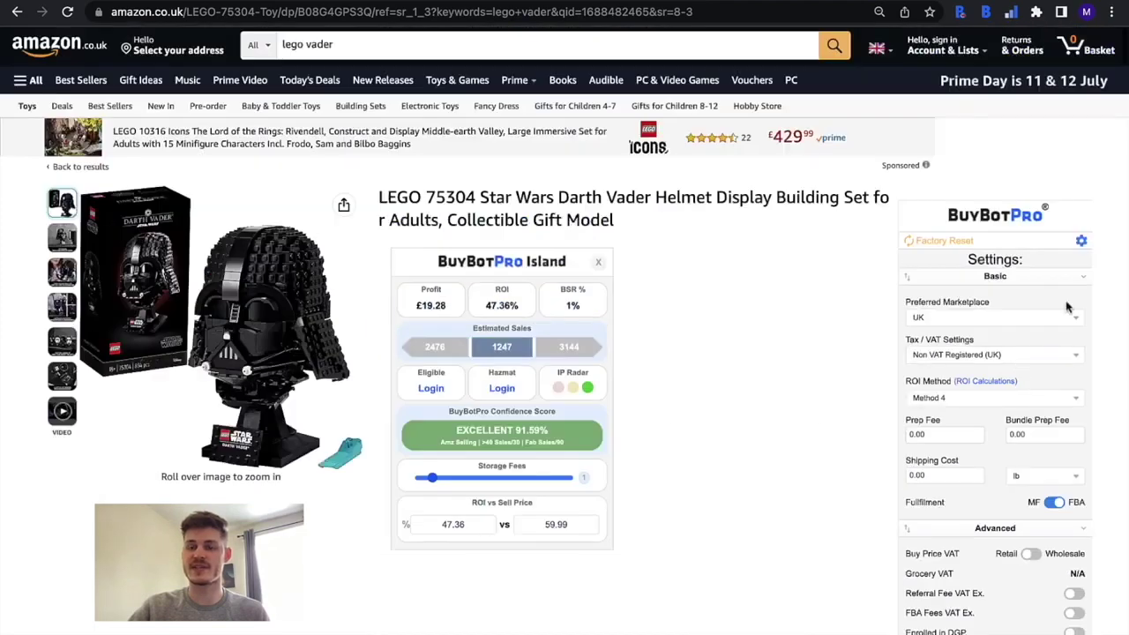
left_click(1085, 245)
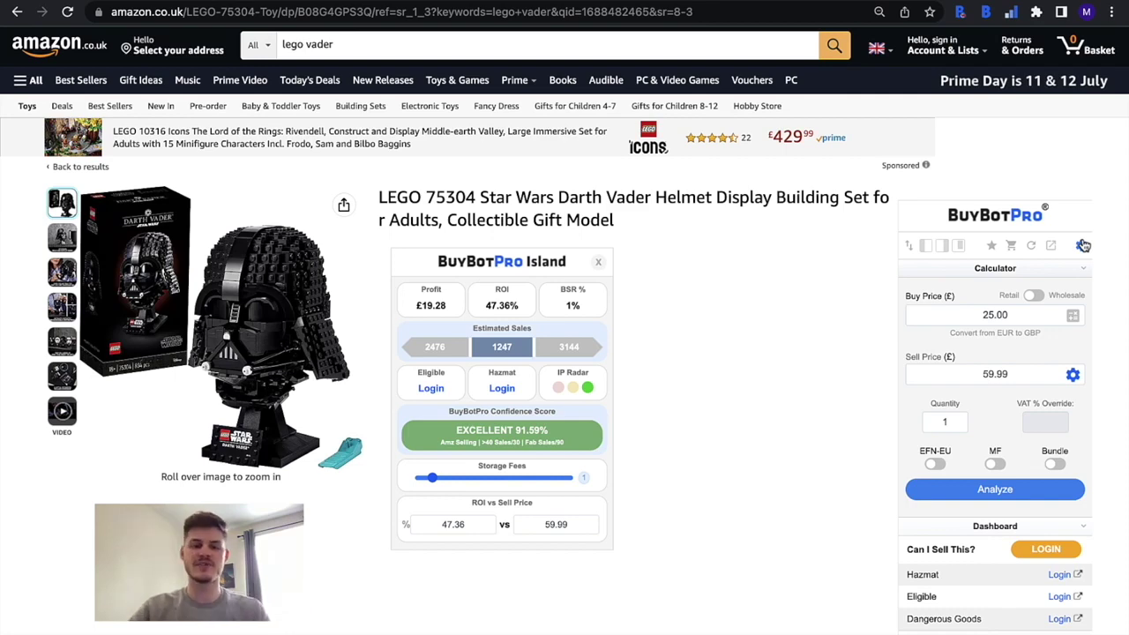
- Examine the BuyBotPro Island summary for the LEGO Darth Vader Helmet, including estimated sales, IP Radar and the confidence score
scroll(849, 329, "down", 2)
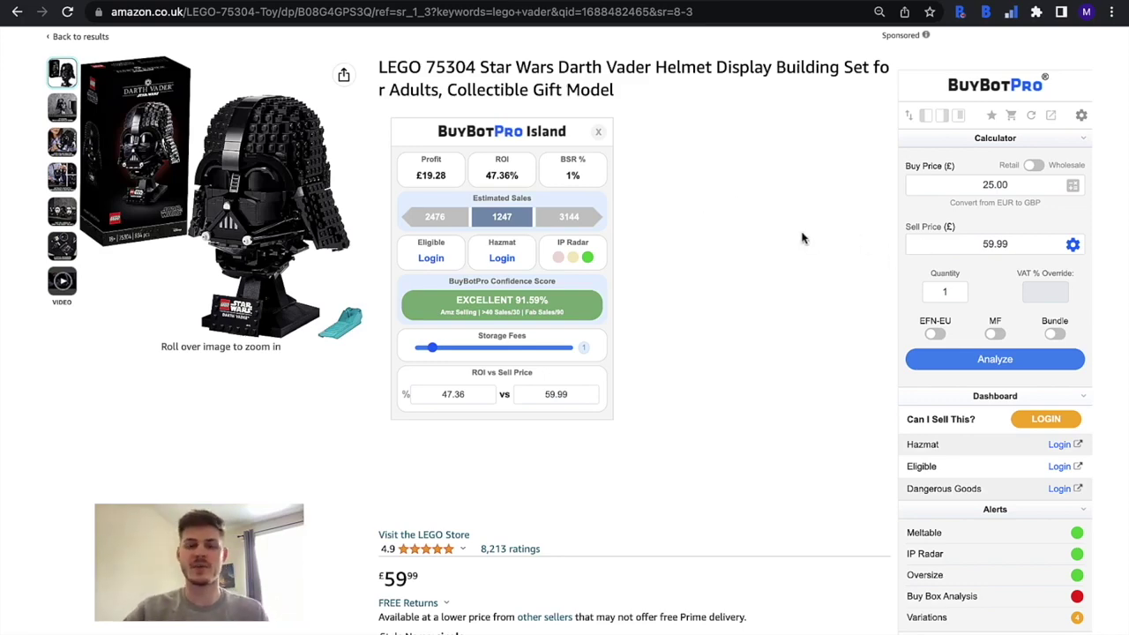
scroll(694, 333, "up", 3)
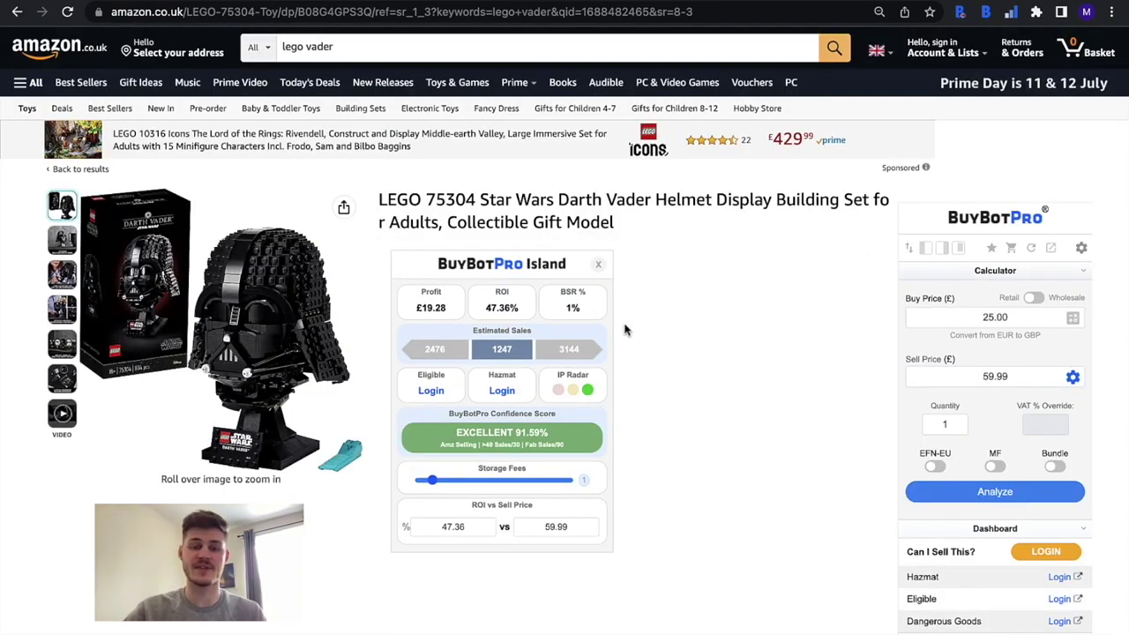
scroll(626, 329, "down", 2)
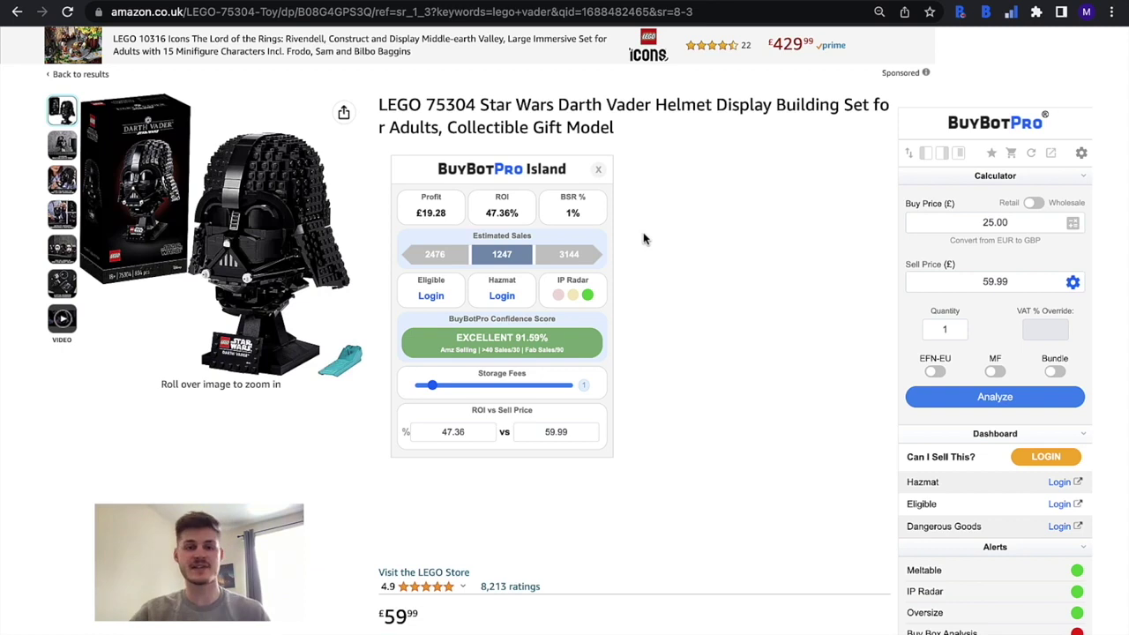
mouse_move(446, 261)
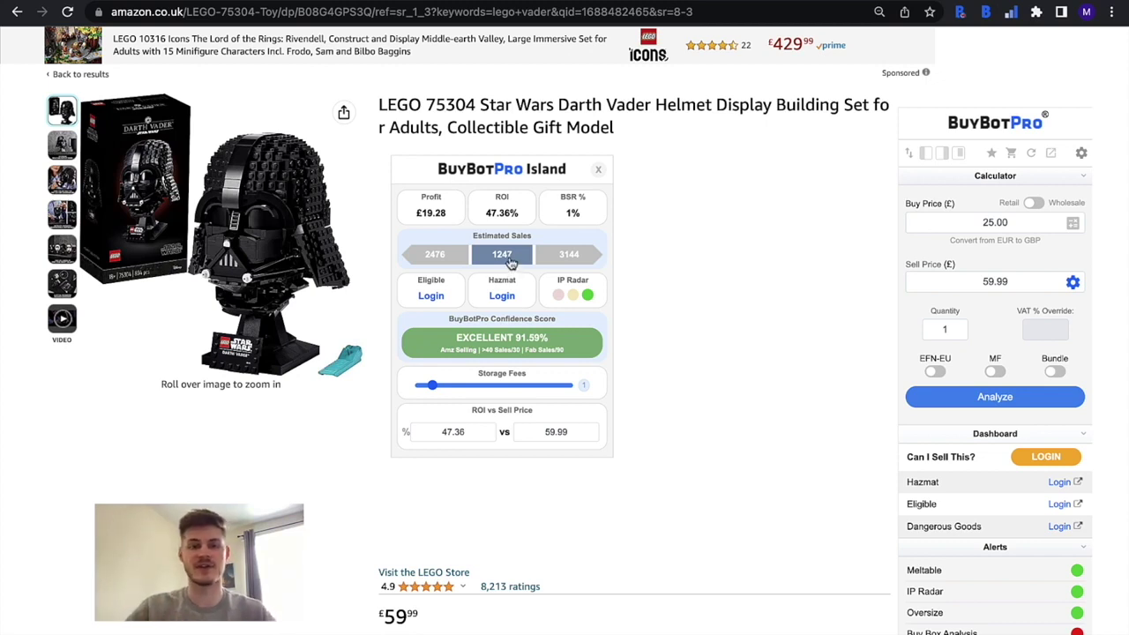
mouse_move(510, 258)
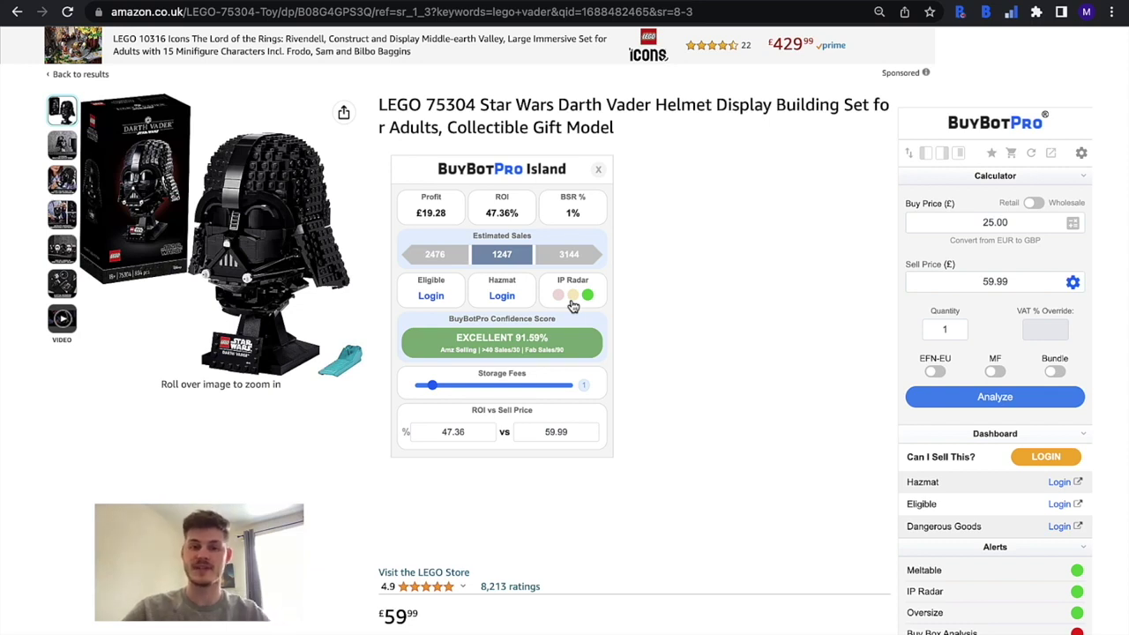
mouse_move(589, 304)
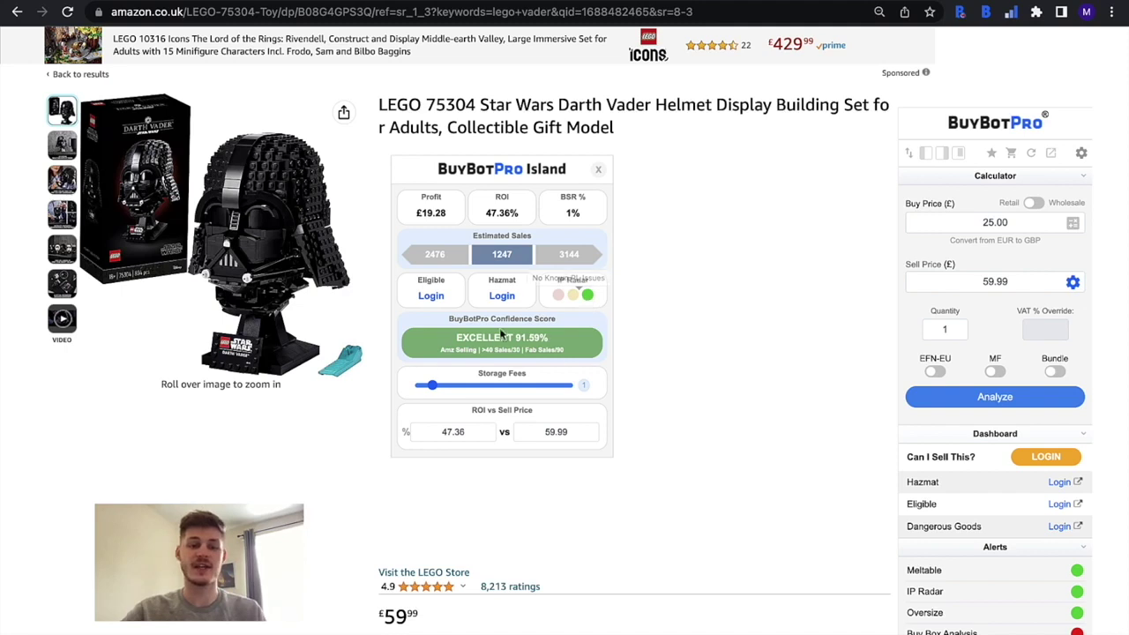
mouse_move(491, 336)
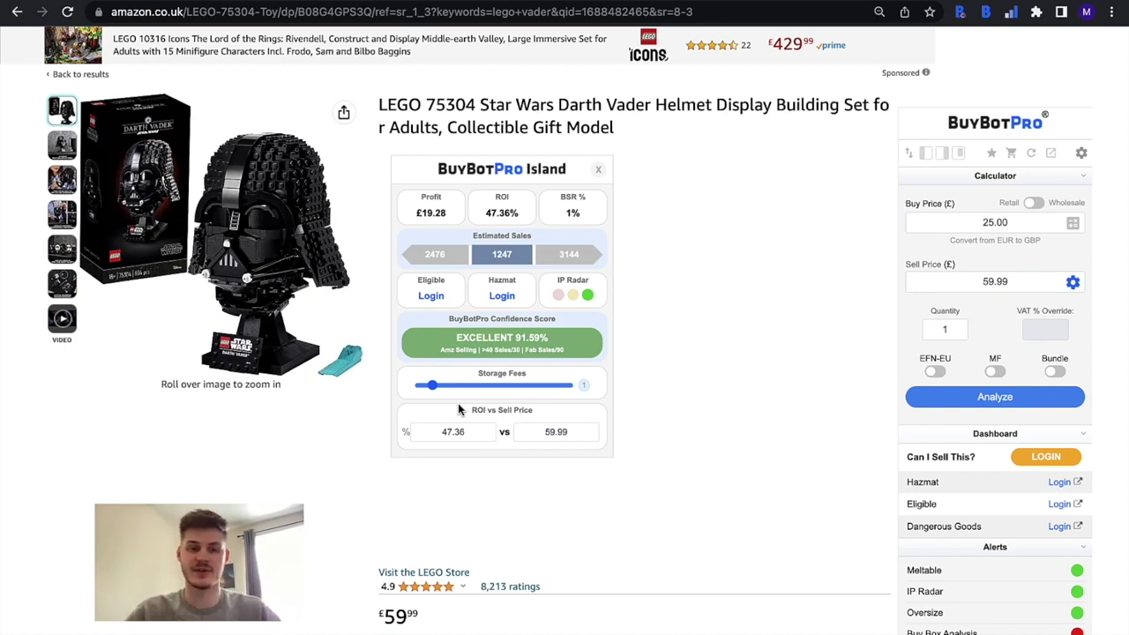
- Set Storage Fees to 3 in BuyBotPro Island and check the storage, ROI and profit figures under Details
left_click_drag(438, 391, 457, 391)
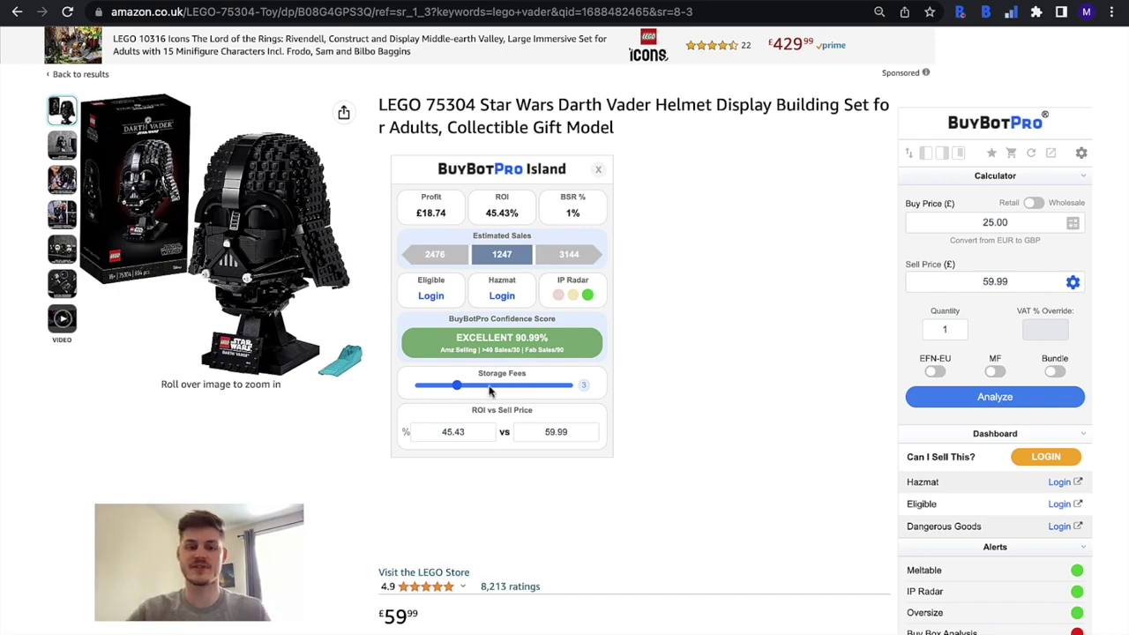
scroll(717, 399, "down", 4)
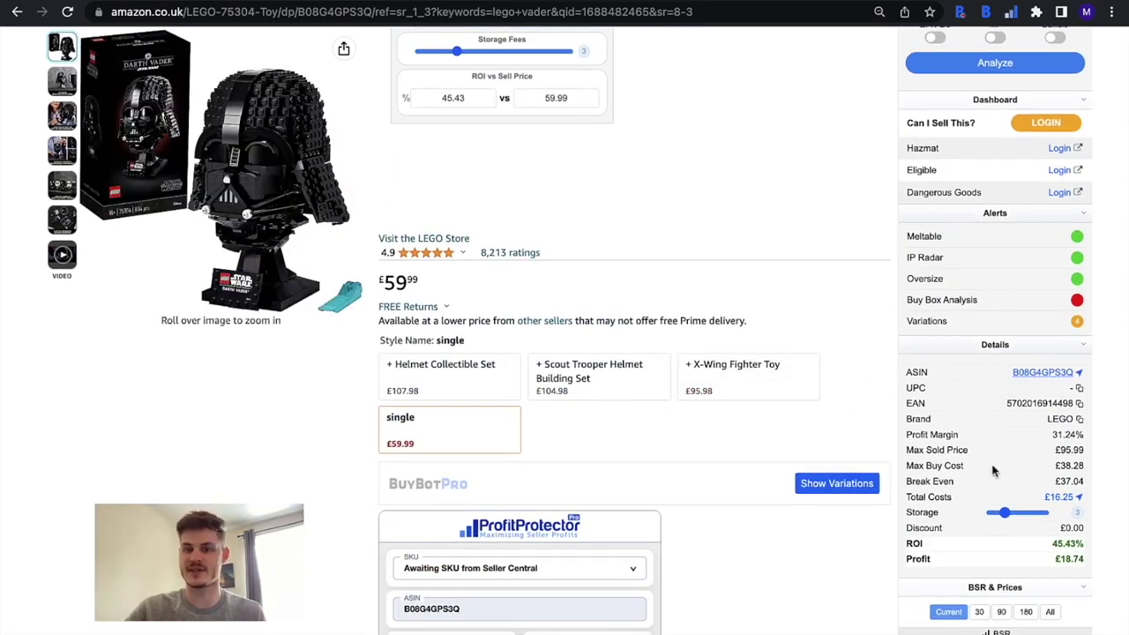
scroll(882, 259, "up", 4)
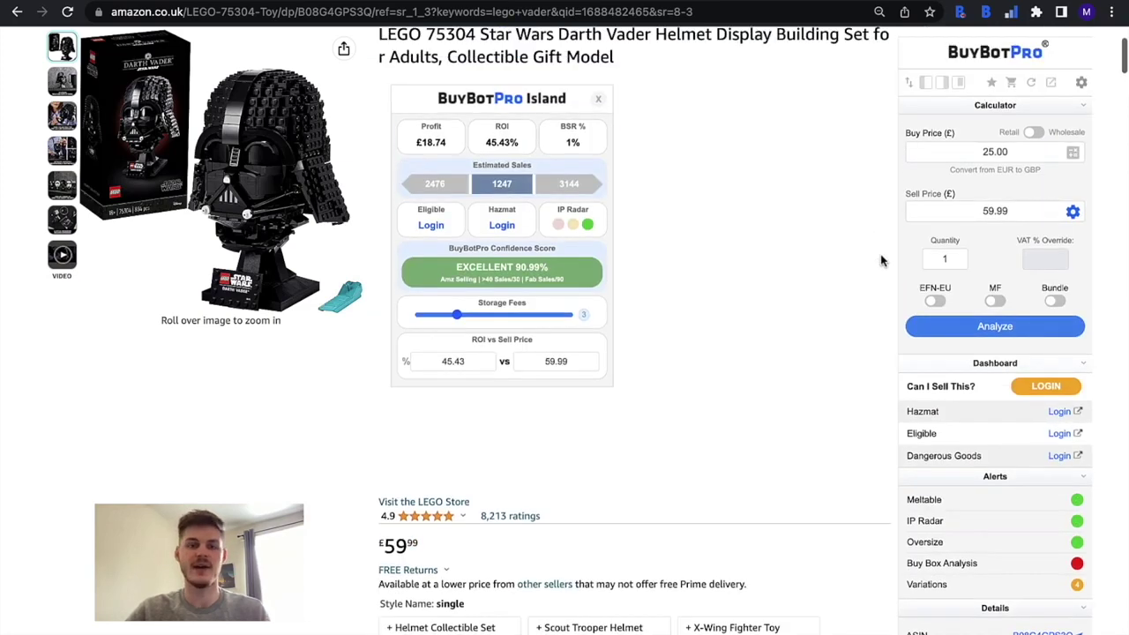
- In the ROI vs Sell Price calculator, enter a 50% ROI, and replace the sell price with 55
mouse_move(511, 356)
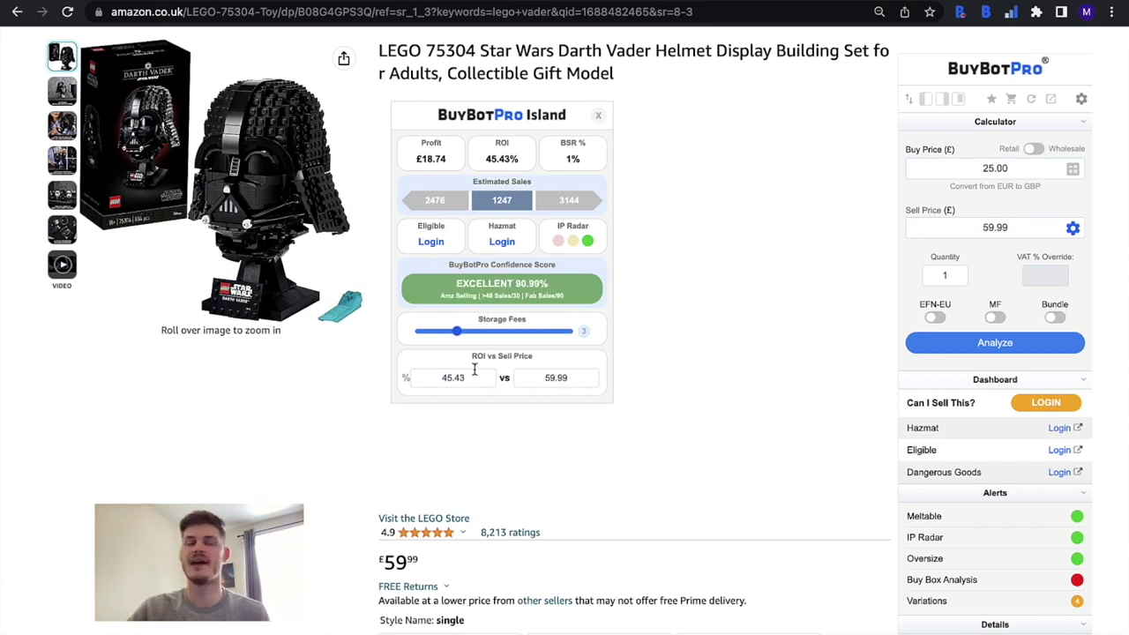
left_click_drag(474, 376, 441, 377)
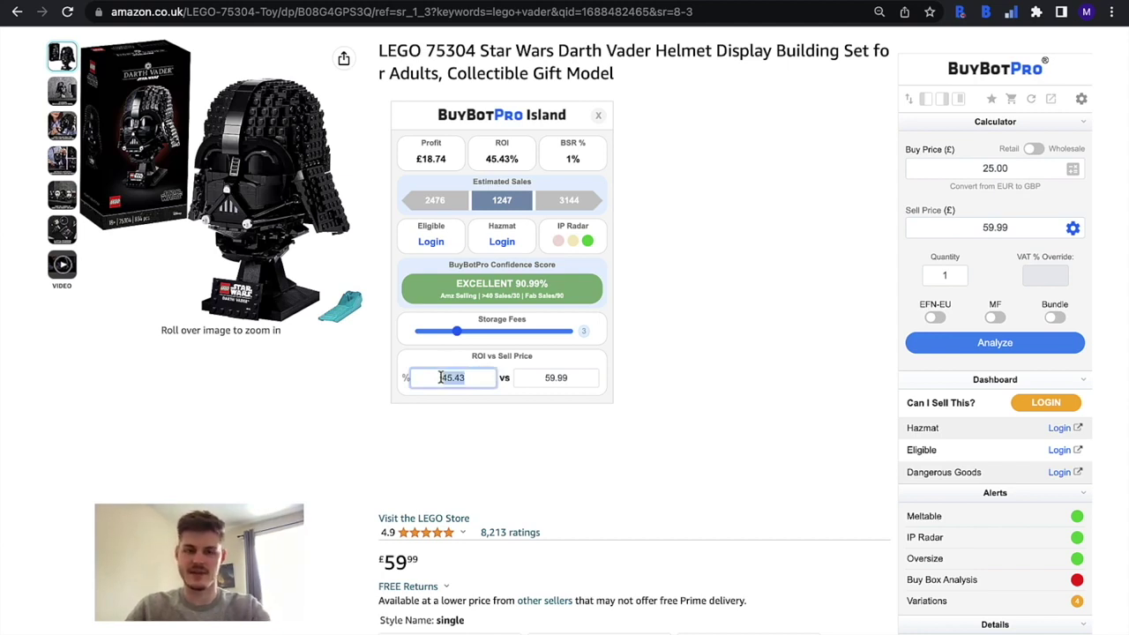
type("50")
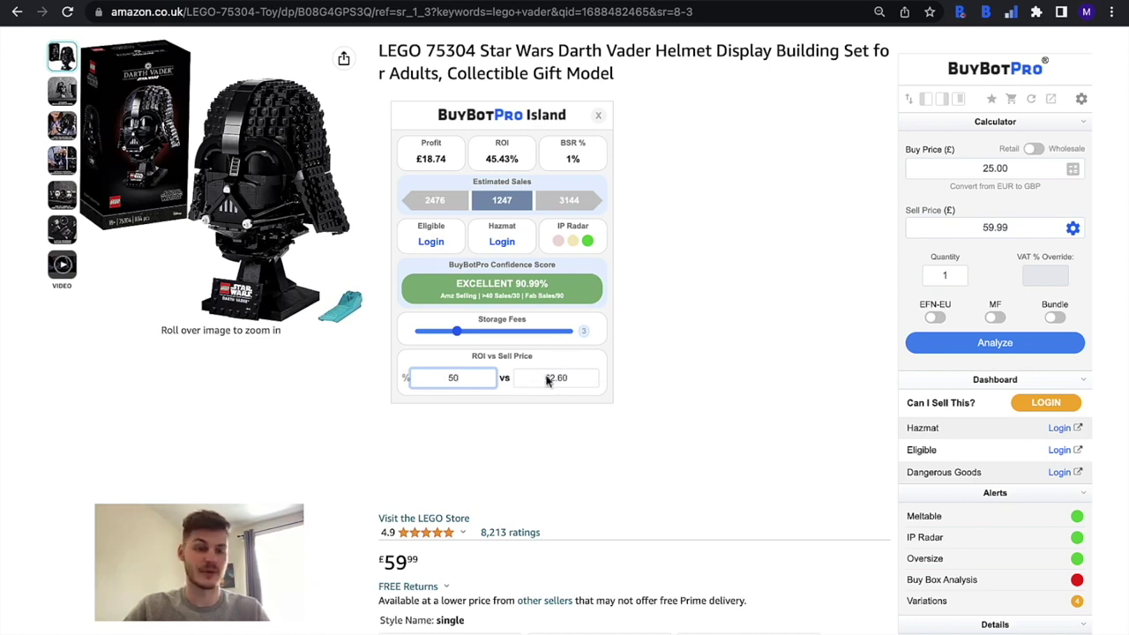
left_click_drag(584, 376, 528, 377)
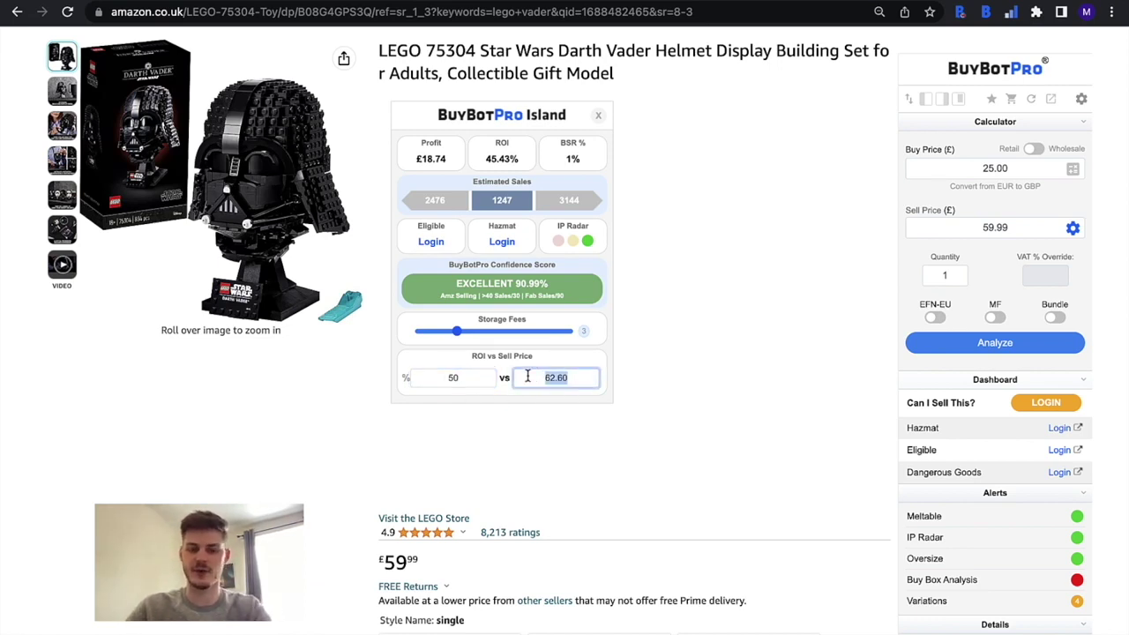
type("55")
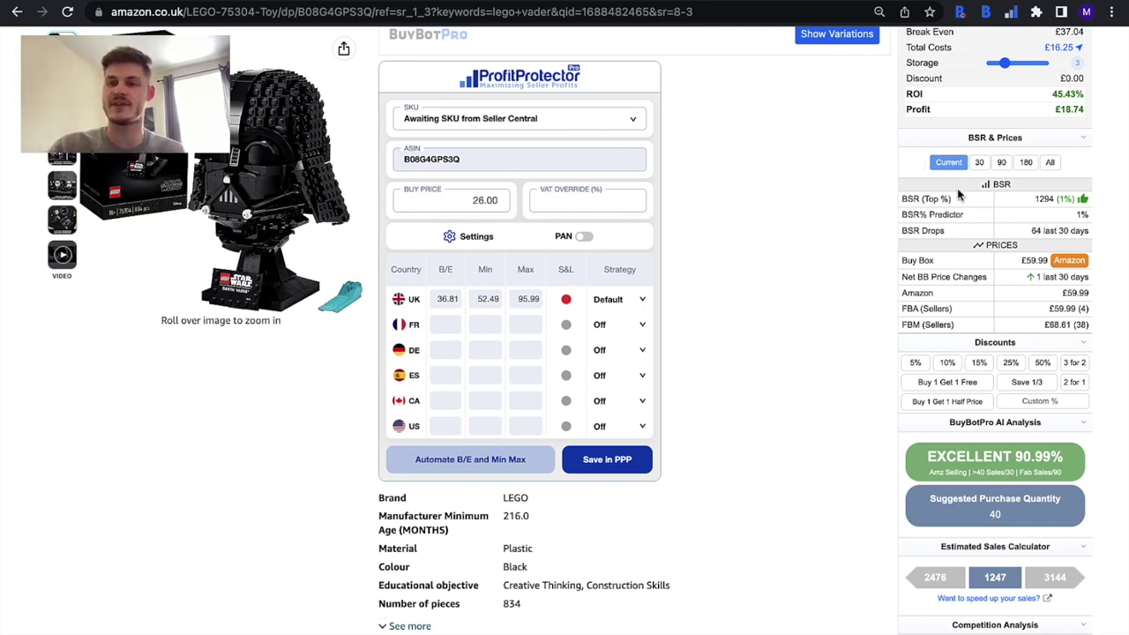
- Compare the BSR & Prices figures for 30, 90, 180 days and All, and read the BSR% Predictor explanation under Current
left_click(978, 164)
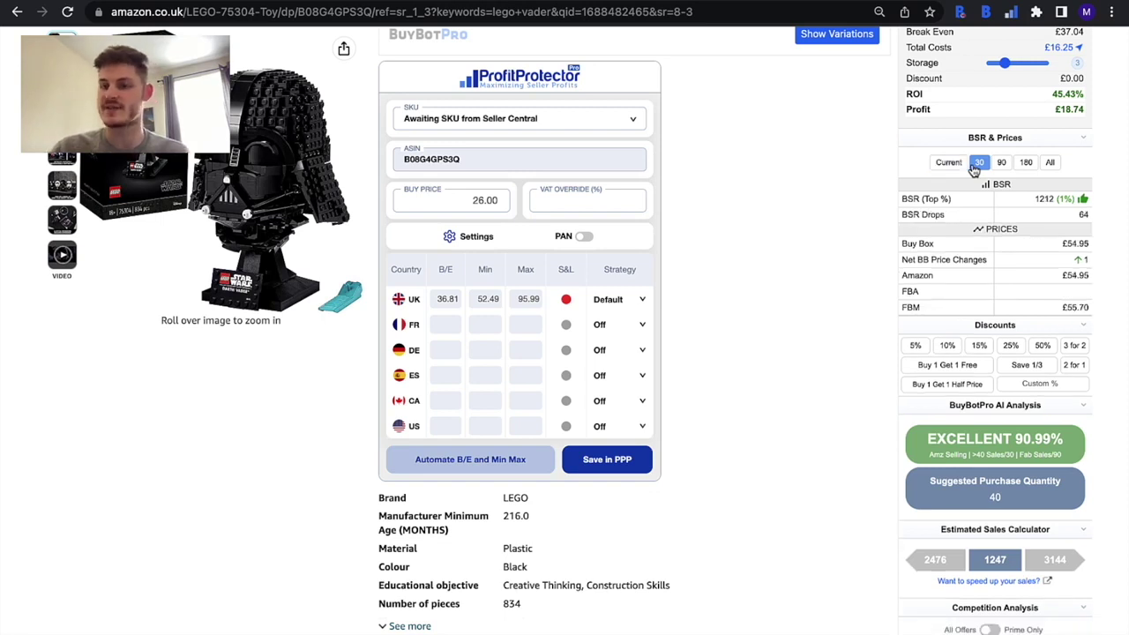
left_click(1000, 164)
left_click(1026, 165)
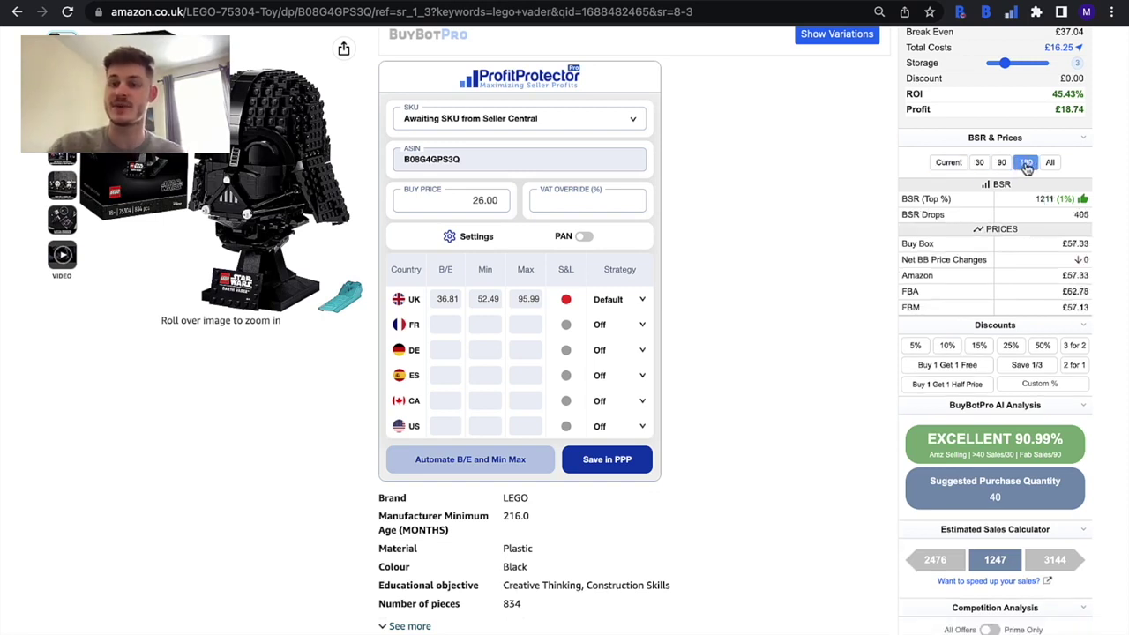
left_click(1049, 164)
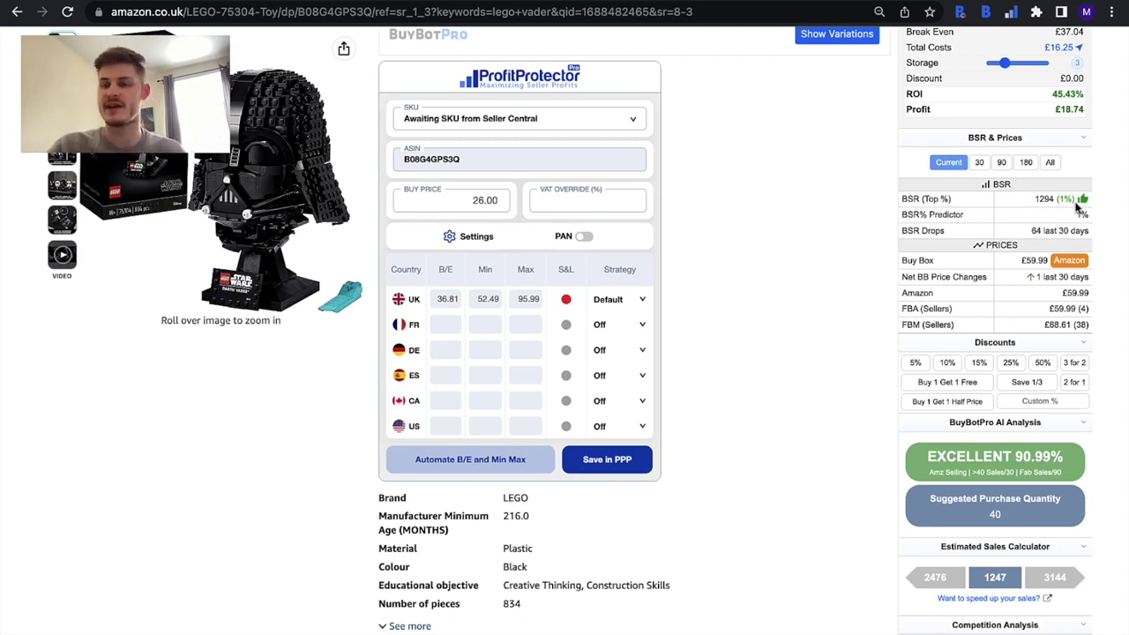
mouse_move(937, 220)
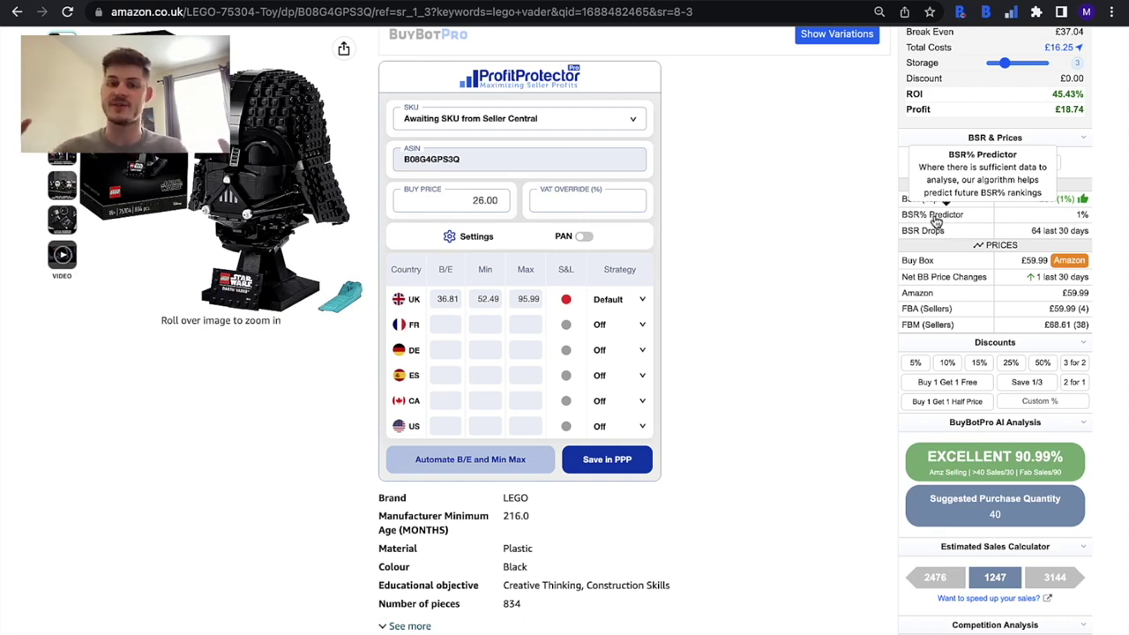
- Examine the 90-day price and BSR charts alongside the Net BB Price Changes and seller prices under BSR & Prices
scroll(936, 220, "down", 1)
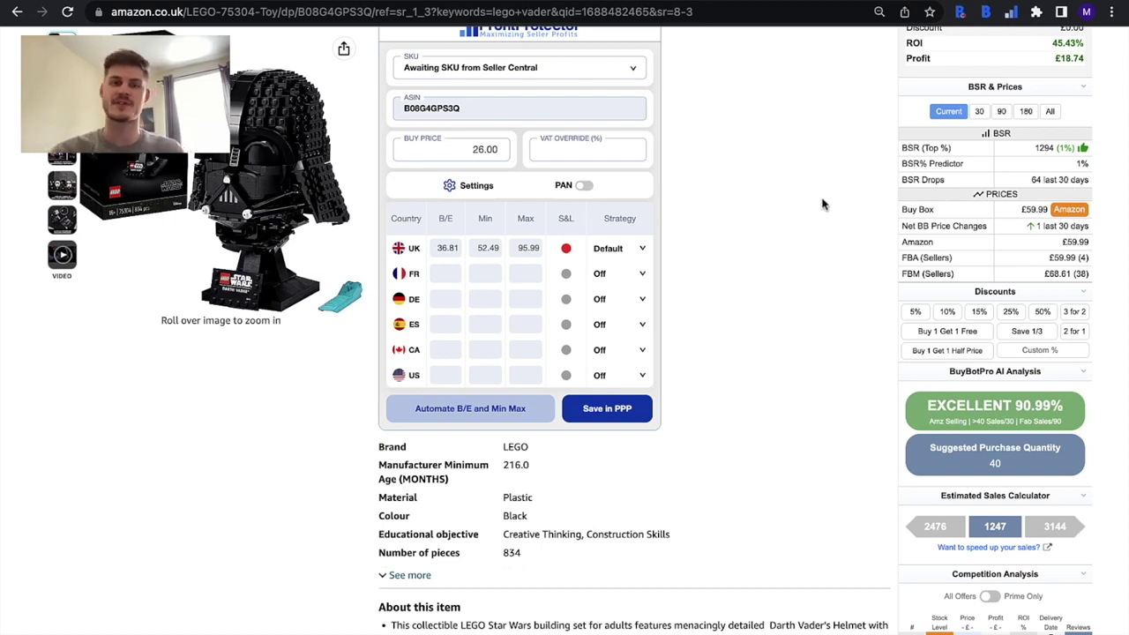
scroll(822, 205, "down", 10)
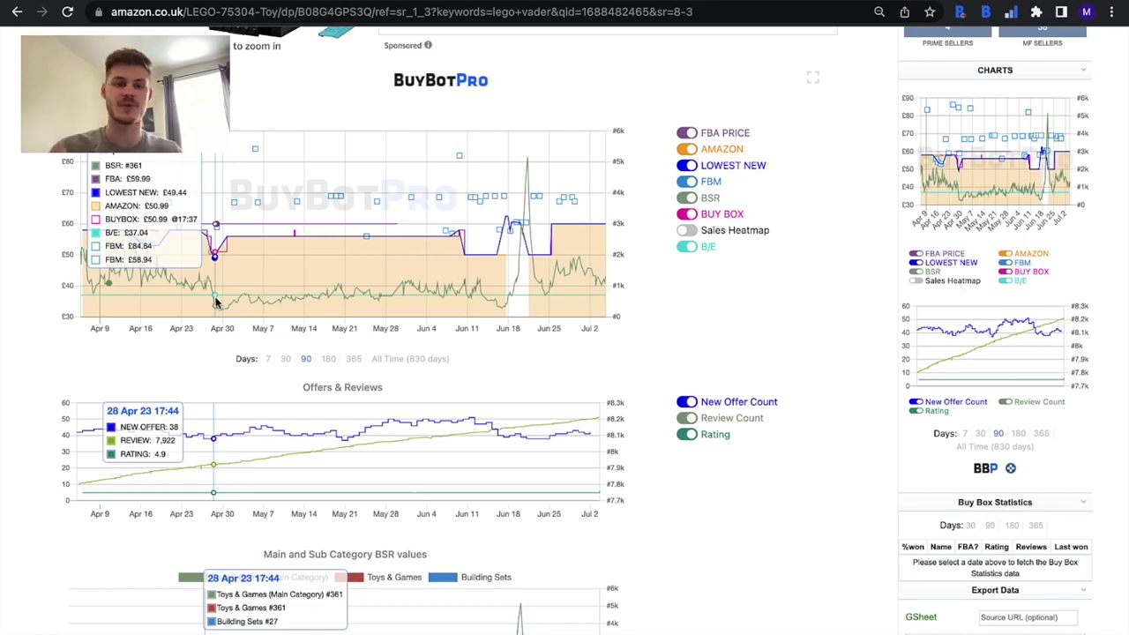
scroll(846, 291, "up", 3)
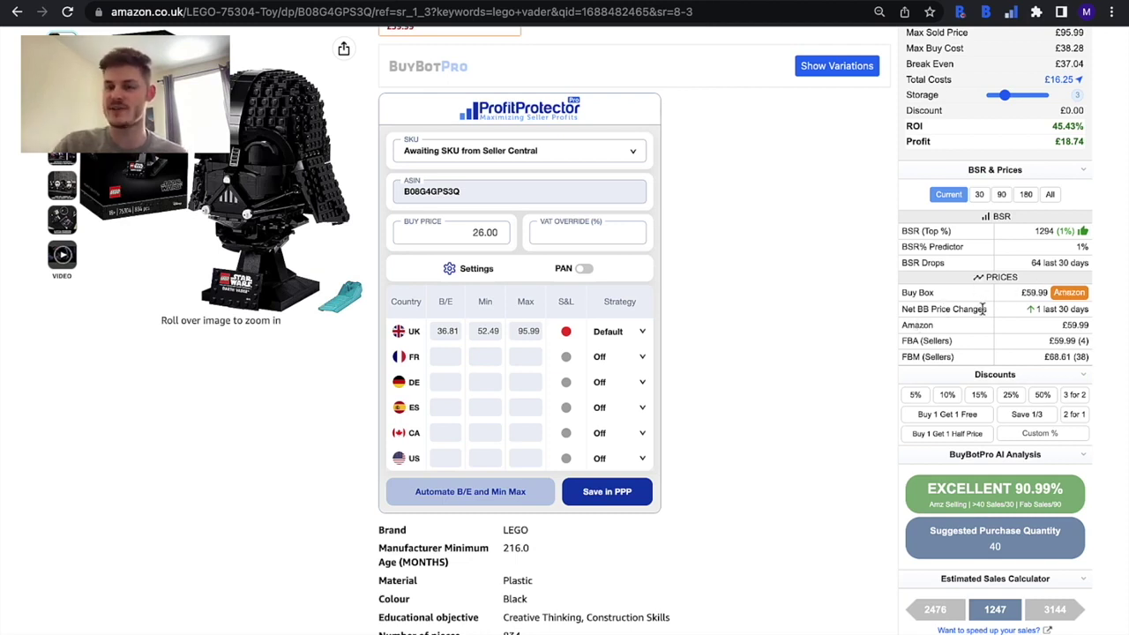
mouse_move(1044, 315)
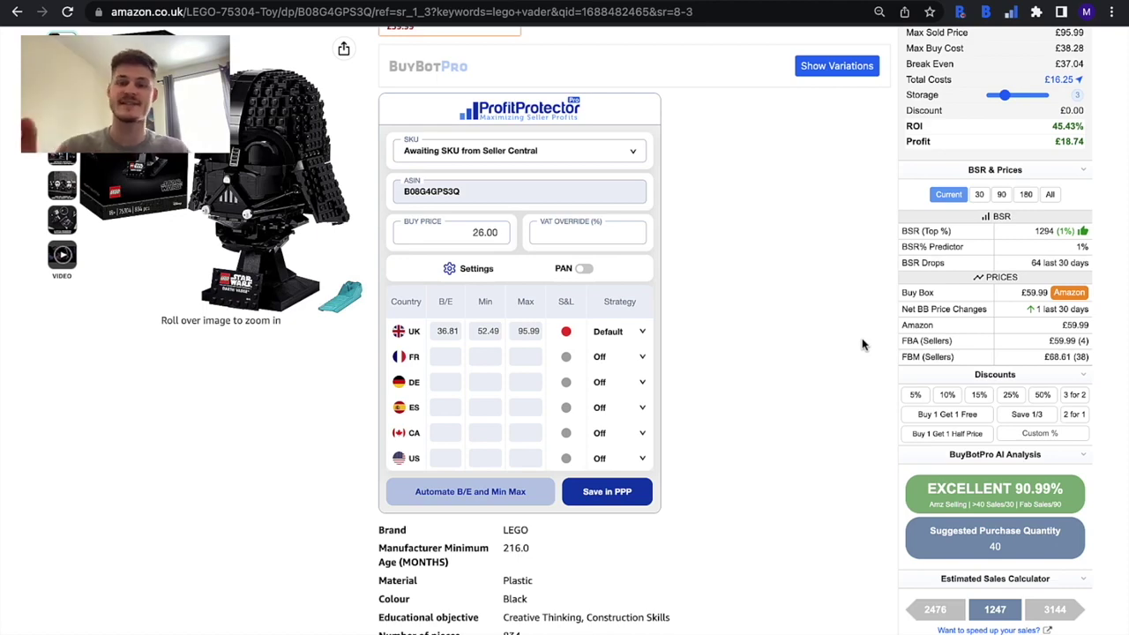
scroll(863, 345, "down", 3)
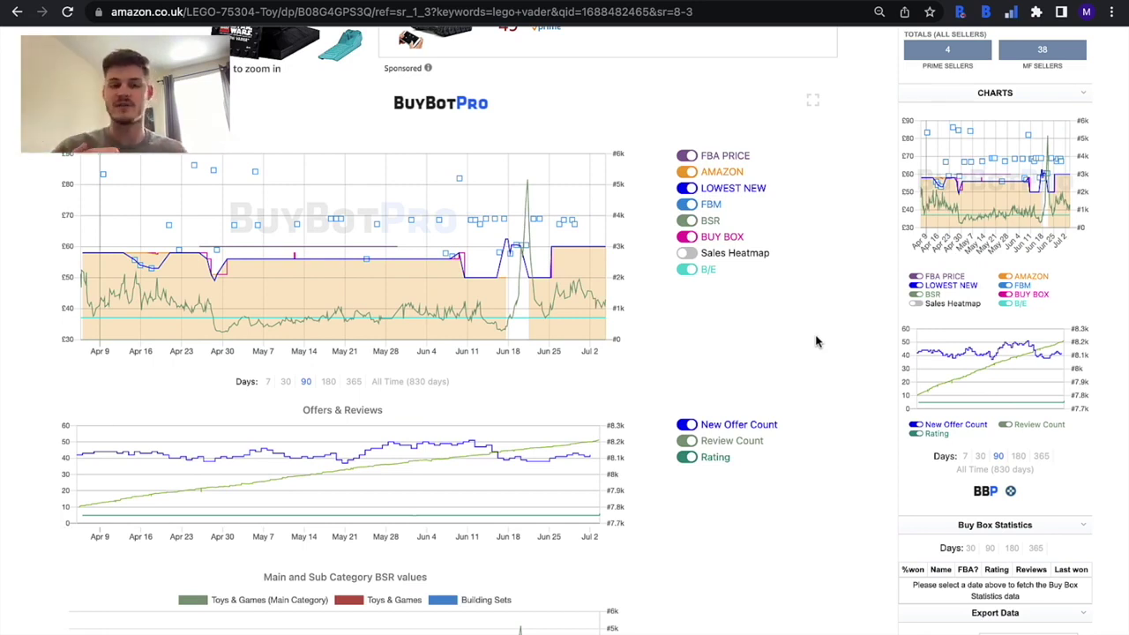
scroll(816, 341, "up", 15)
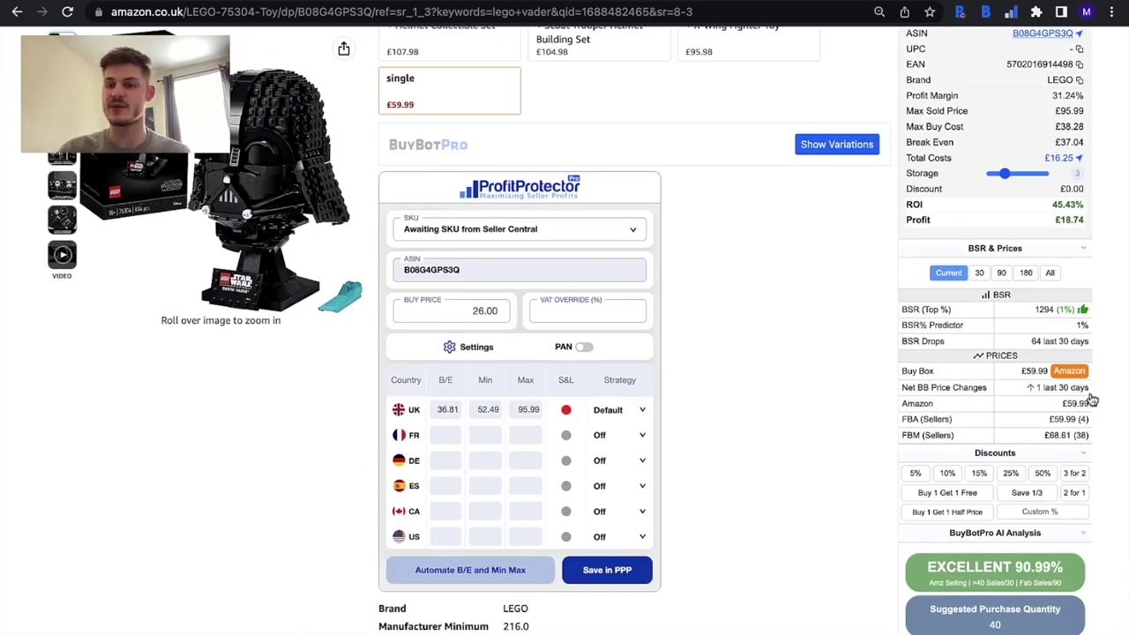
mouse_move(1063, 396)
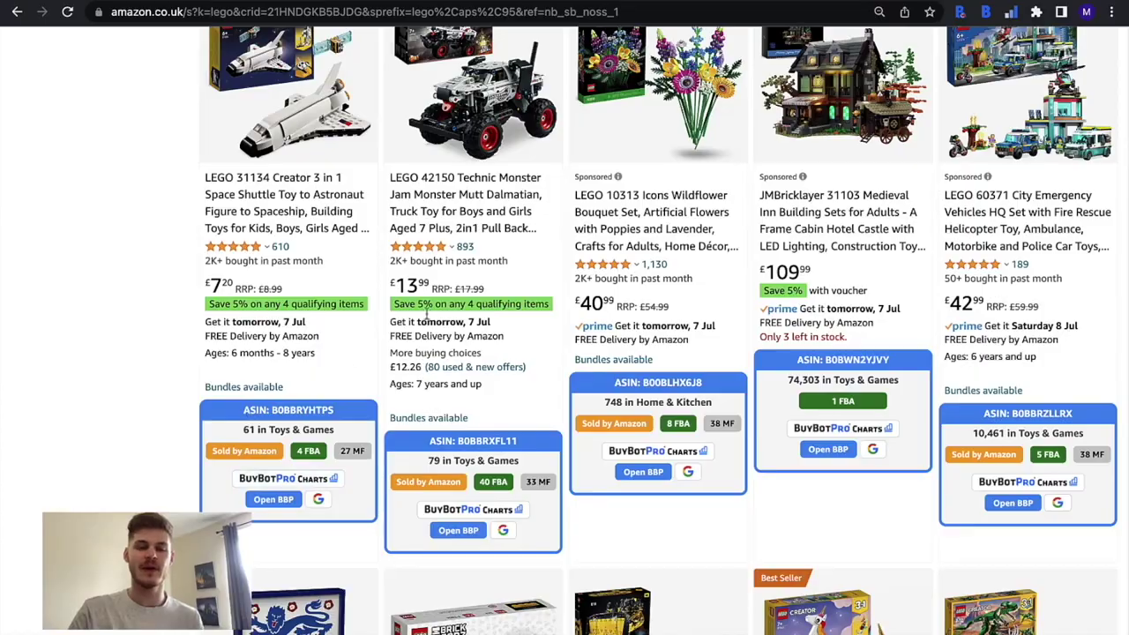
- Browse the Amazon search results for lego and examine the BuyBotPro Quick Look boxes for sales rank, Amazon presence and seller numbers
scroll(719, 330, "up", 10)
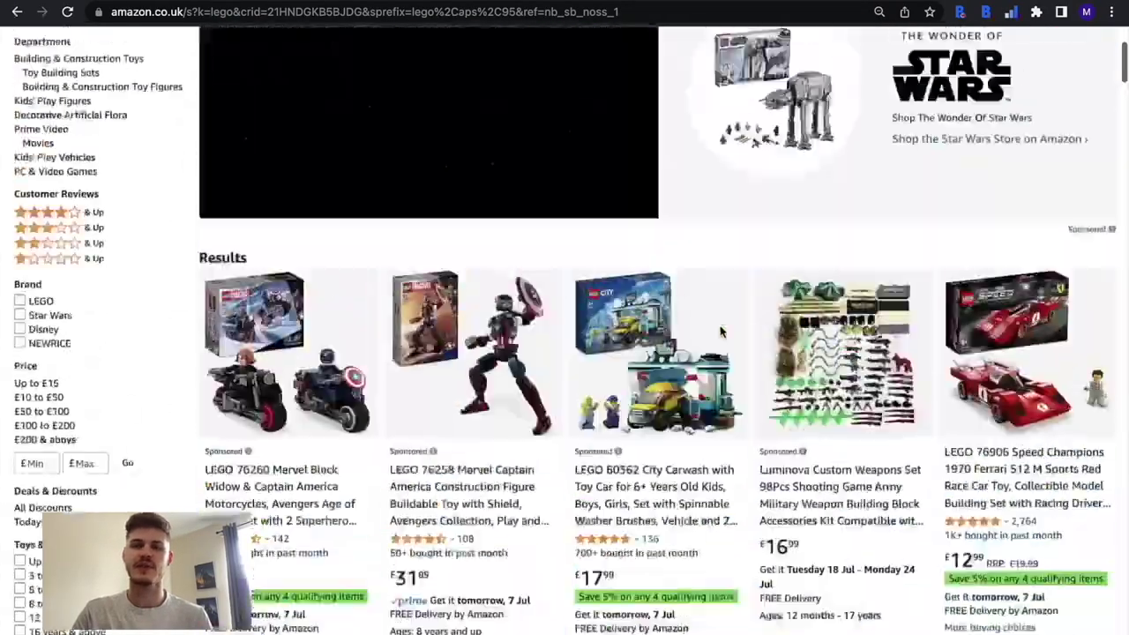
scroll(612, 231, "down", 5)
scroll(618, 306, "down", 3)
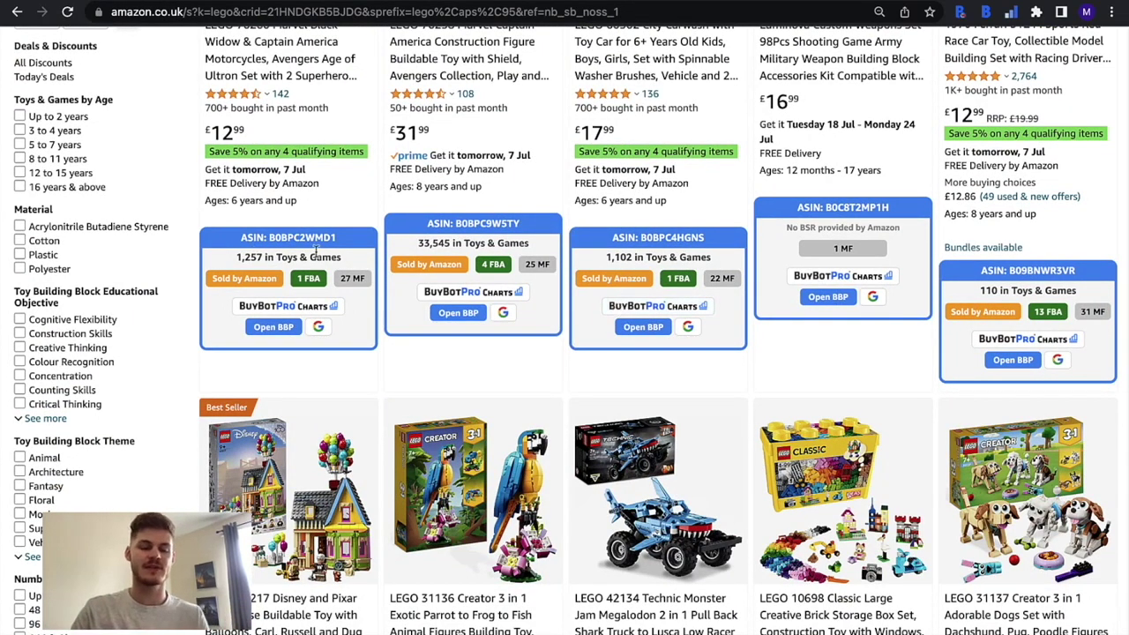
scroll(357, 335, "down", 2)
scroll(355, 334, "down", 2)
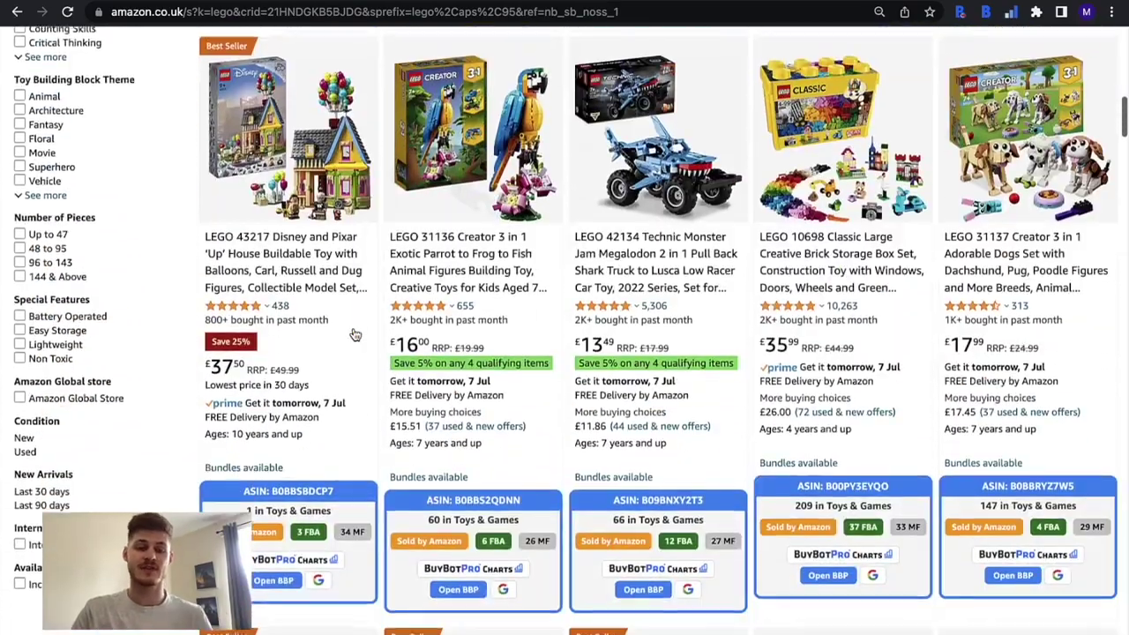
scroll(356, 335, "down", 5)
scroll(355, 334, "down", 6)
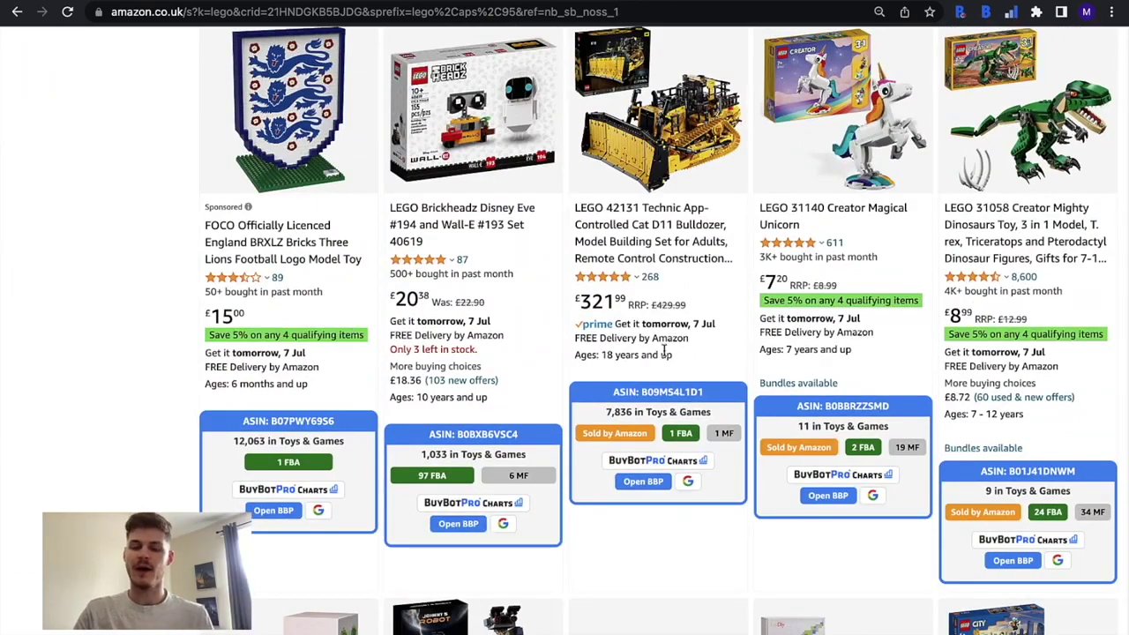
scroll(666, 353, "down", 7)
scroll(666, 353, "up", 1)
scroll(666, 353, "down", 1)
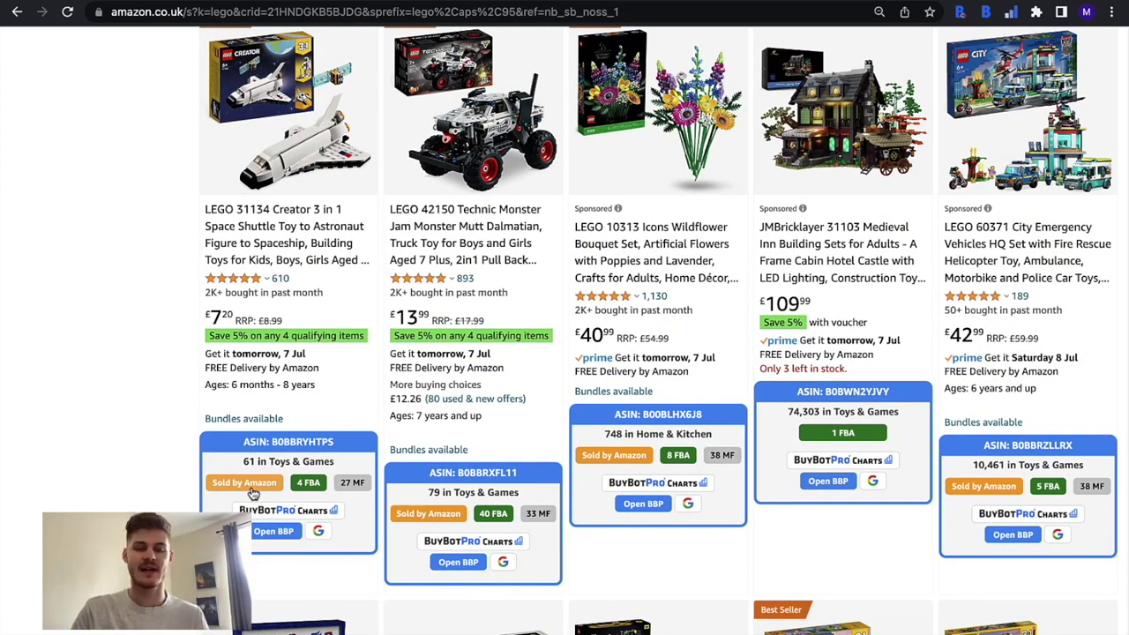
- Open the new offers for the LEGO 31134 Space Shuttle from its Quick Look box, review the sellers, and return to the search results
scroll(291, 494, "down", 1)
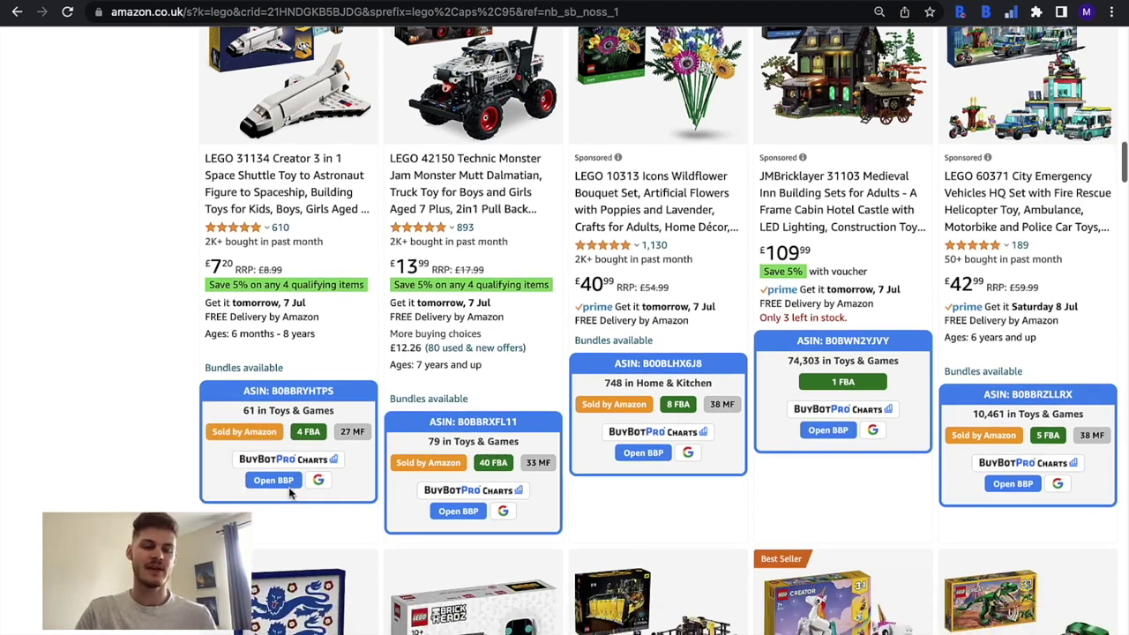
scroll(309, 415, "up", 1)
scroll(309, 415, "down", 1)
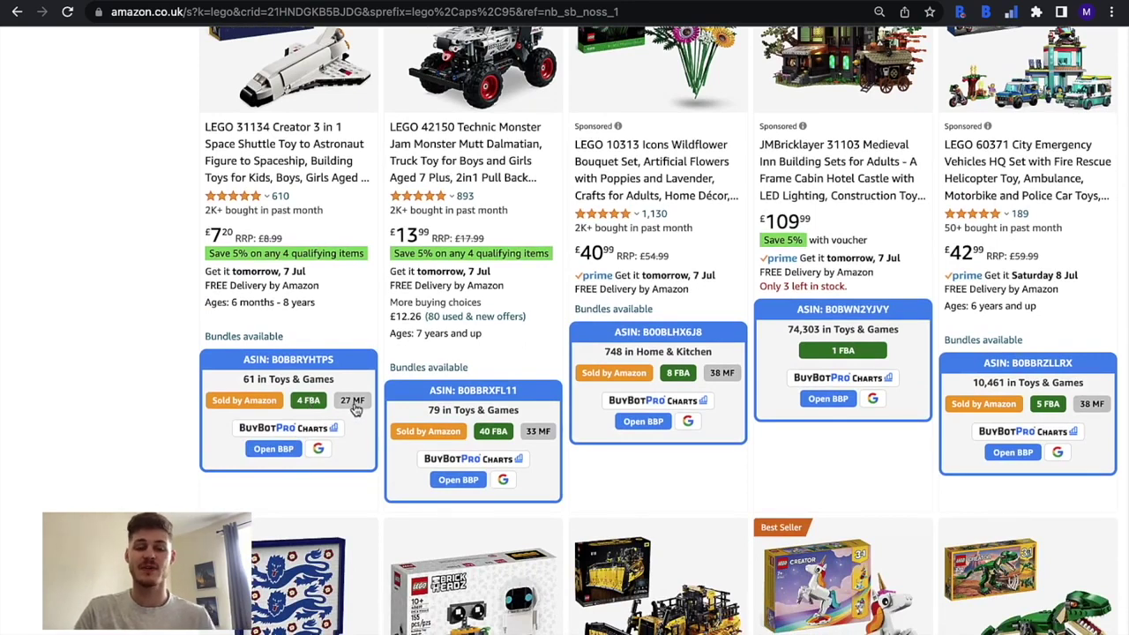
left_click(319, 406)
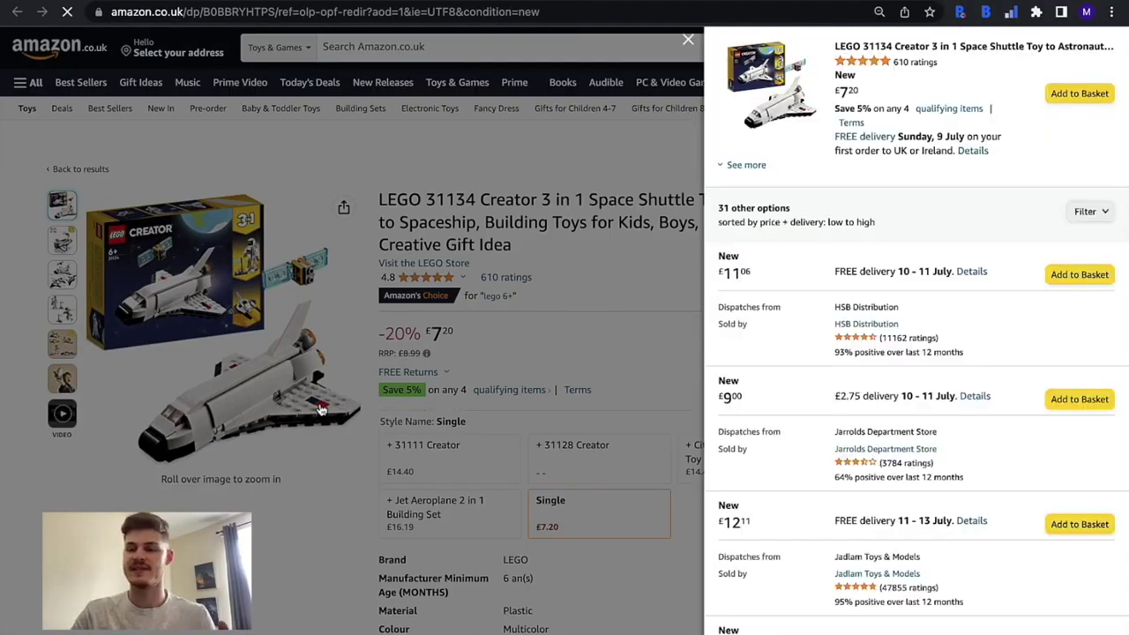
scroll(878, 388, "down", 5)
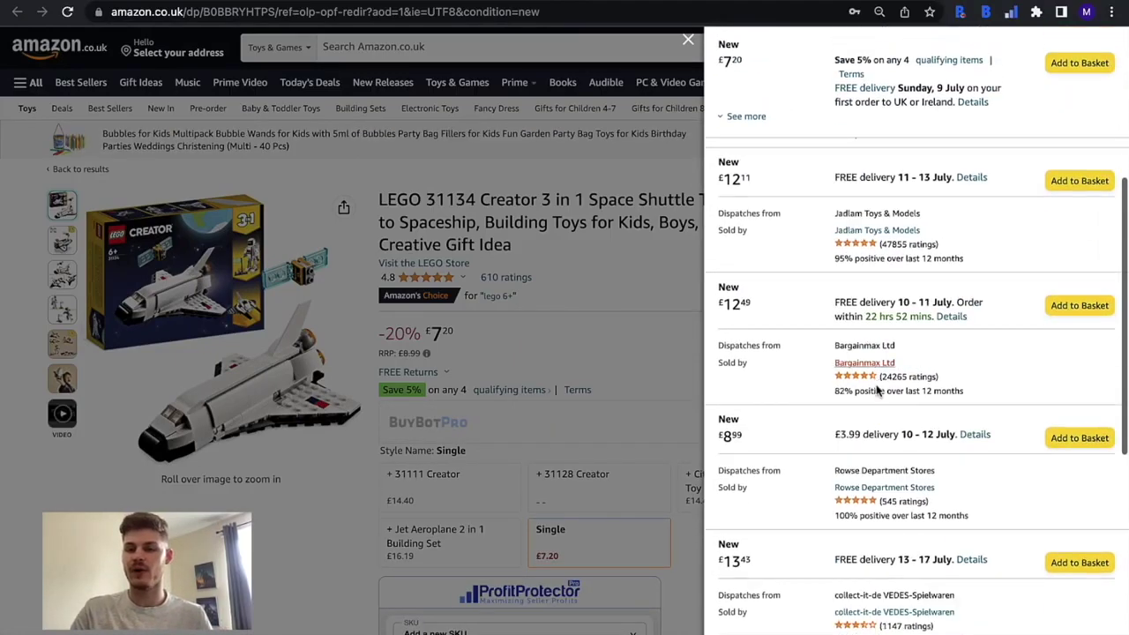
scroll(878, 388, "down", 3)
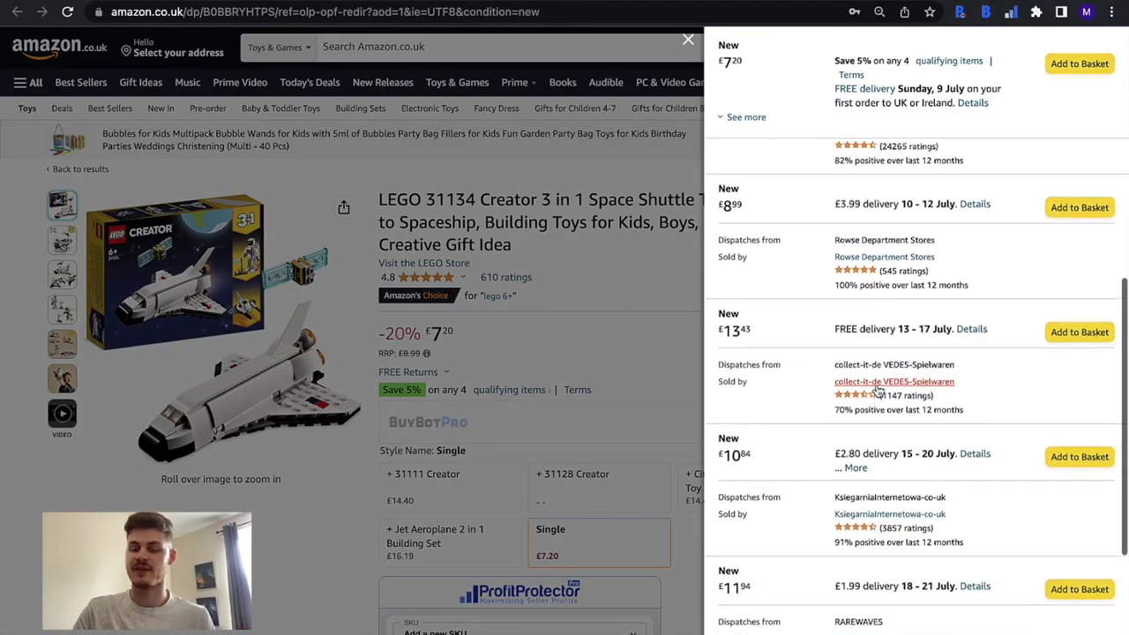
scroll(878, 388, "up", 8)
scroll(826, 466, "down", 5)
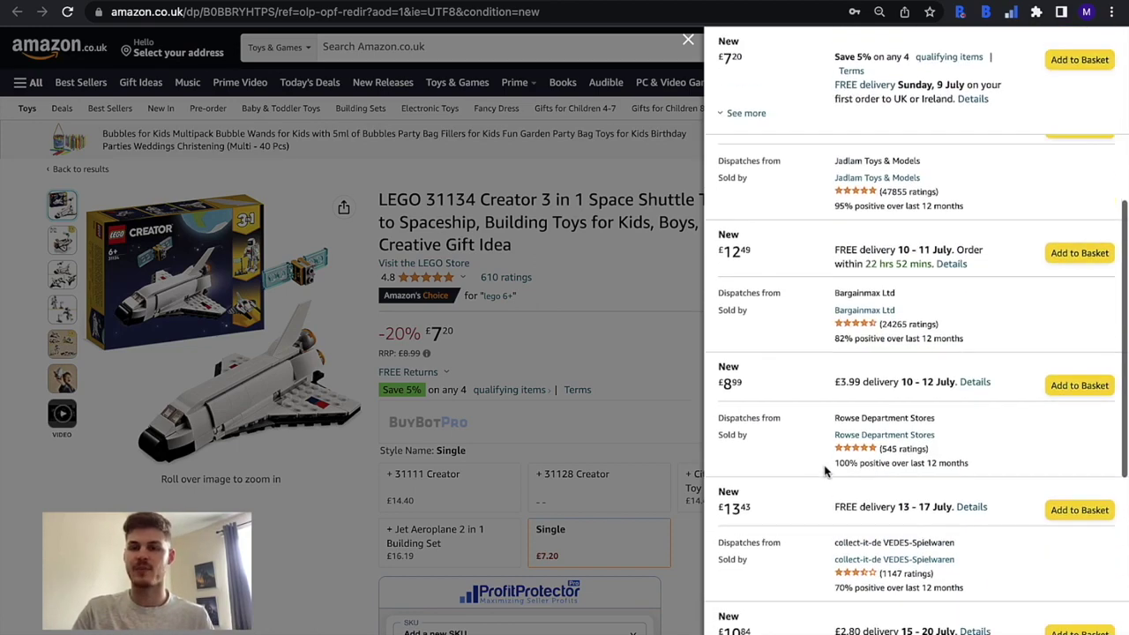
left_click(834, 5)
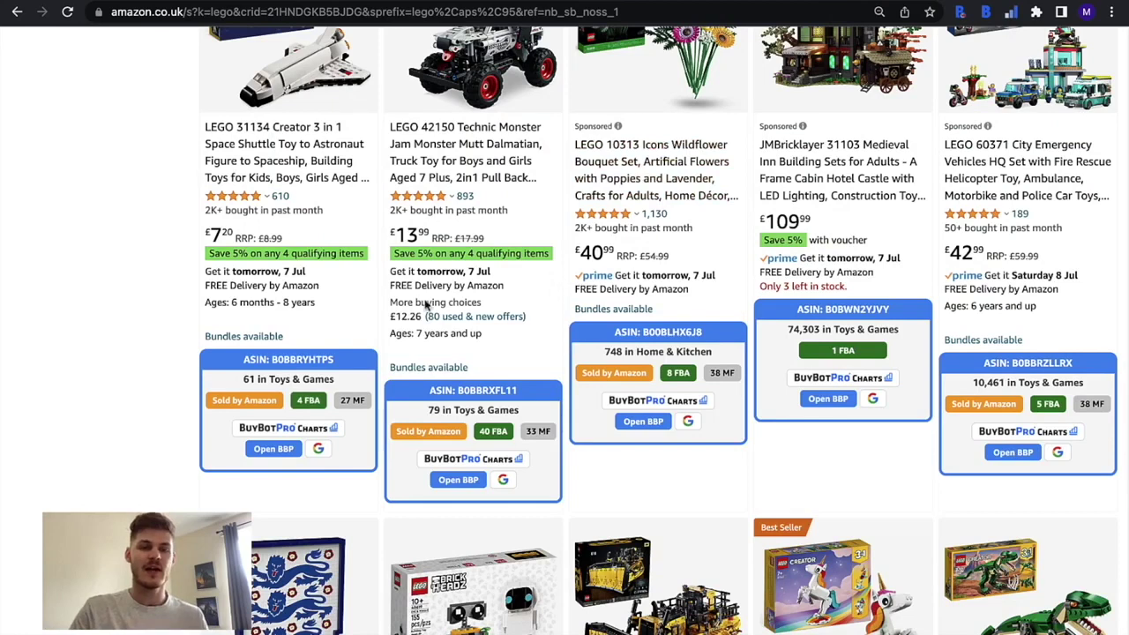
- Open the BuyBotPro Charts for the LEGO 31134 Space Shuttle, examine the price, BSR, offers and average price graphs, and close them
scroll(373, 312, "up", 1)
left_click(298, 472)
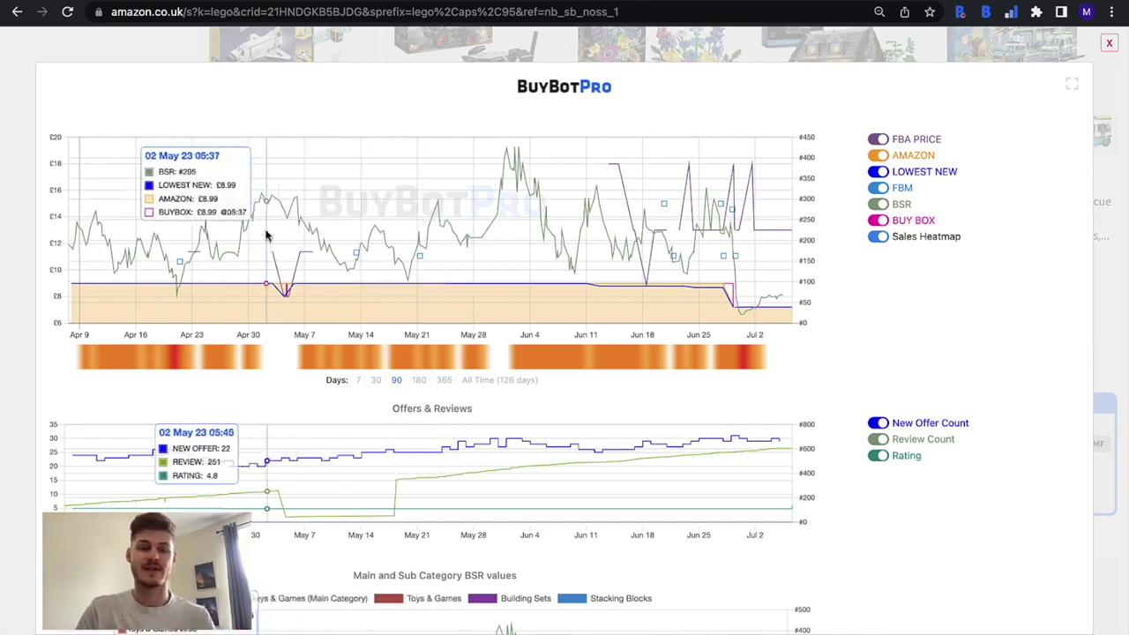
scroll(600, 341, "down", 3)
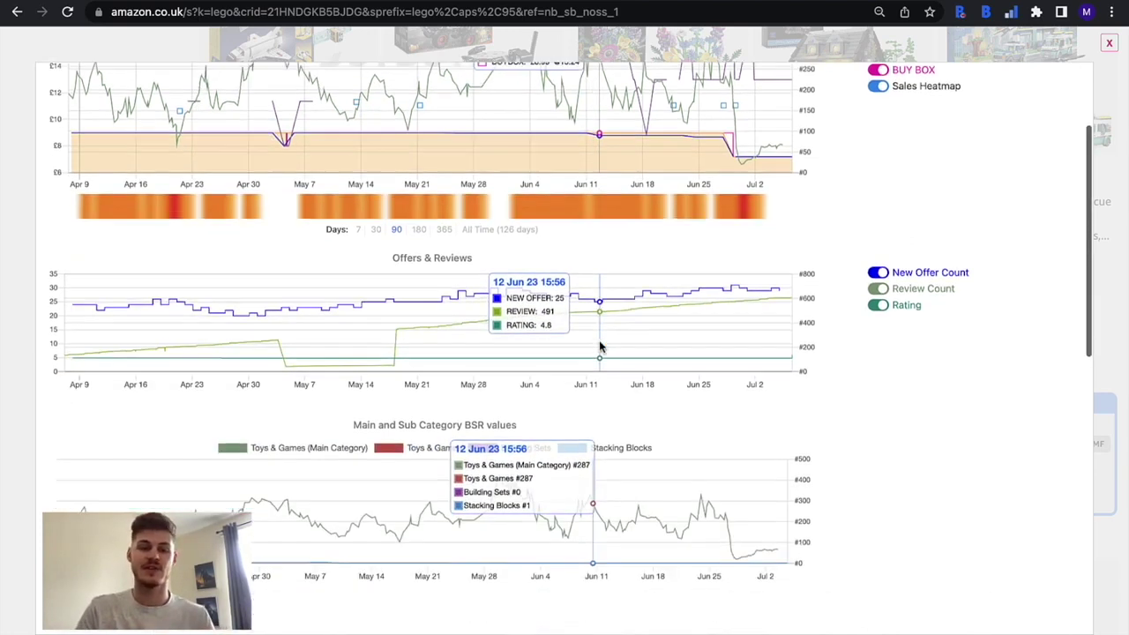
scroll(600, 345, "down", 1)
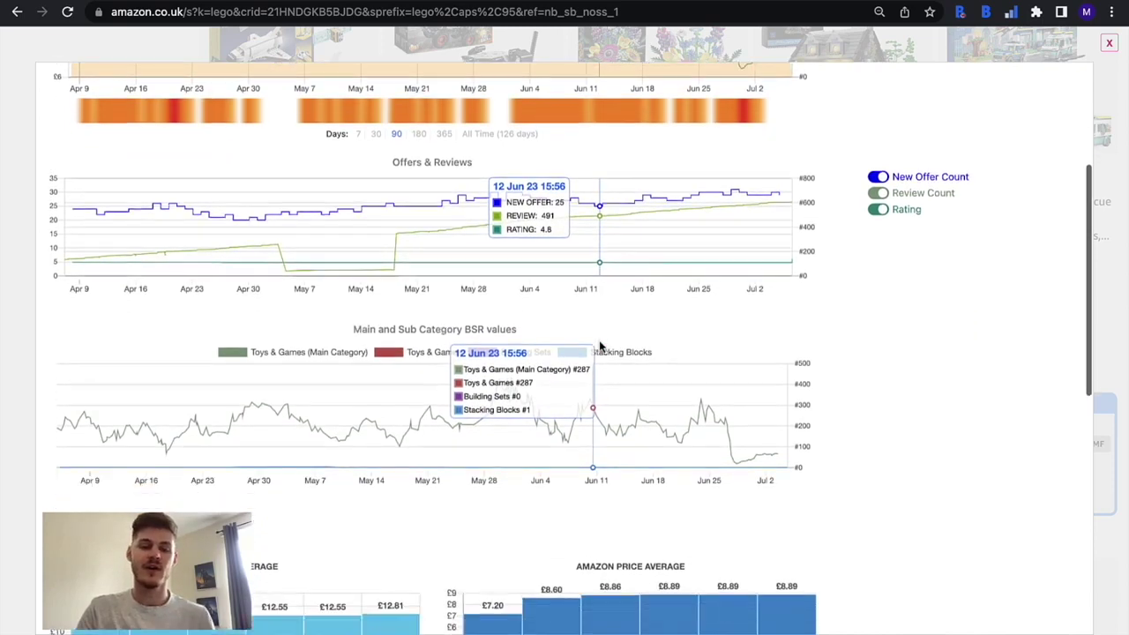
scroll(468, 366, "down", 3)
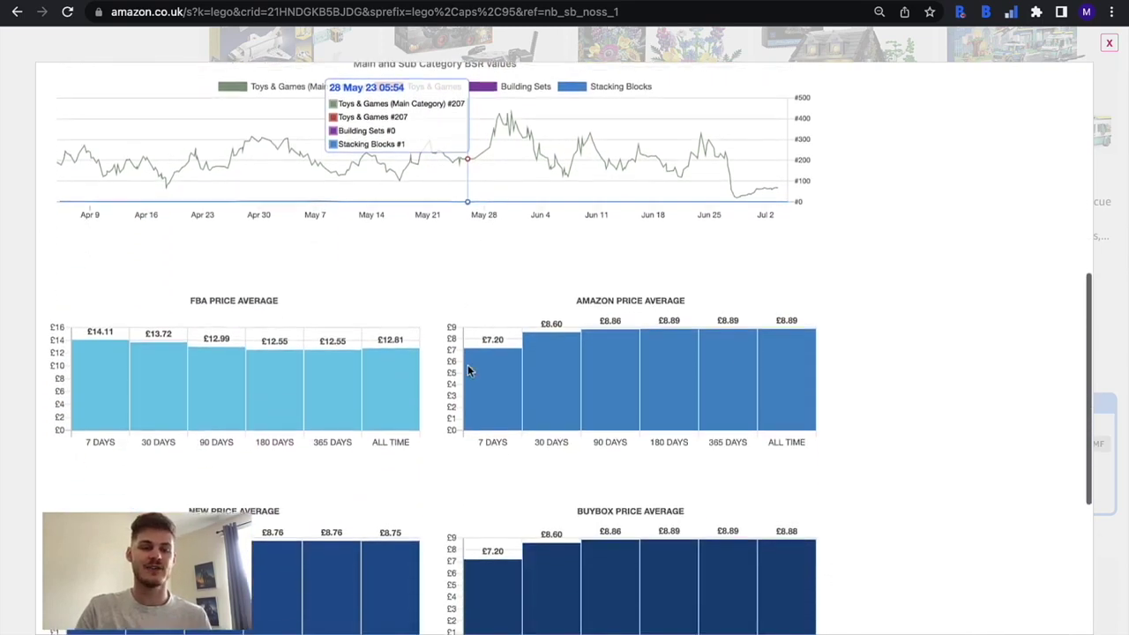
scroll(620, 462, "down", 1)
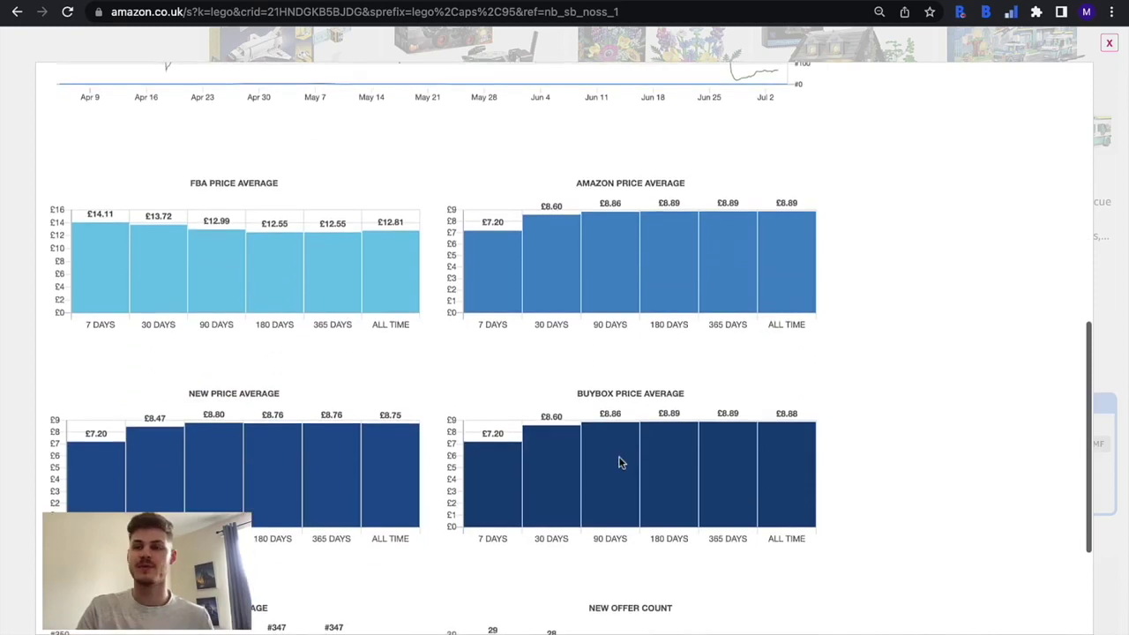
left_click(1107, 46)
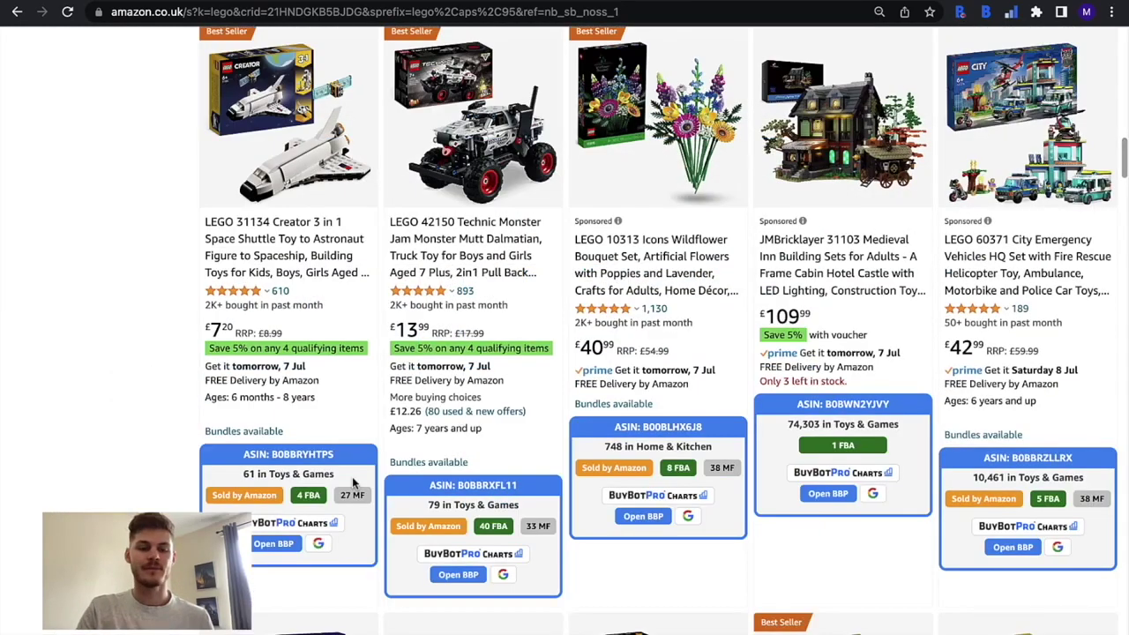
- Open BBP for the LEGO 31134 Space Shuttle within the search results, look over its calculator, dashboard and alerts, and collapse the panel
left_click(269, 546)
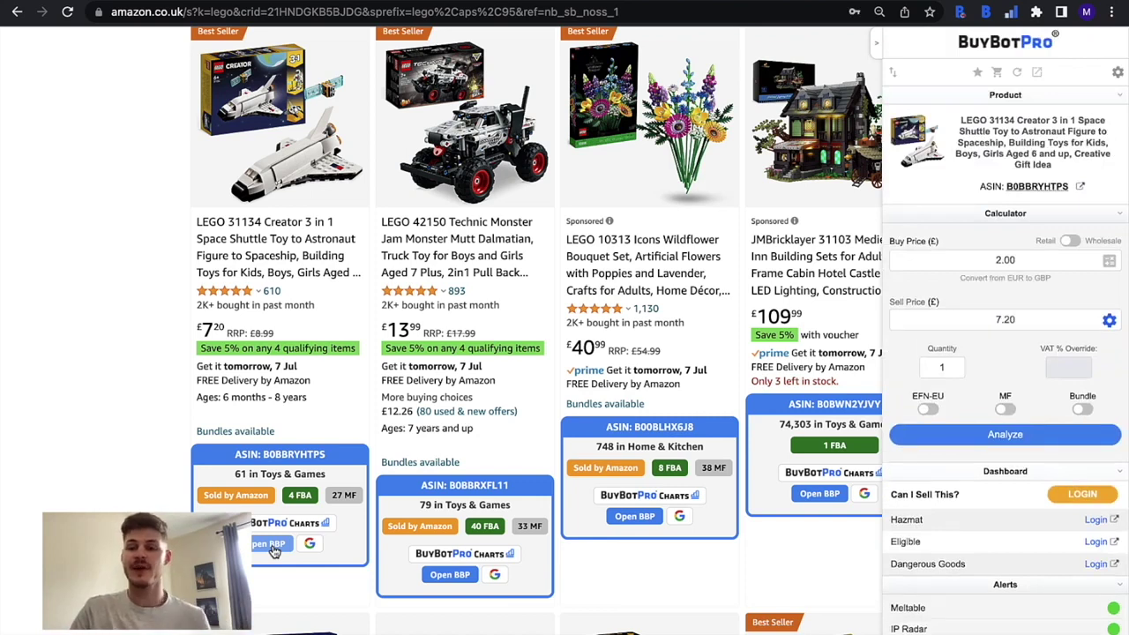
scroll(993, 516, "down", 3)
scroll(993, 516, "down", 2)
scroll(993, 516, "up", 2)
mouse_move(993, 516)
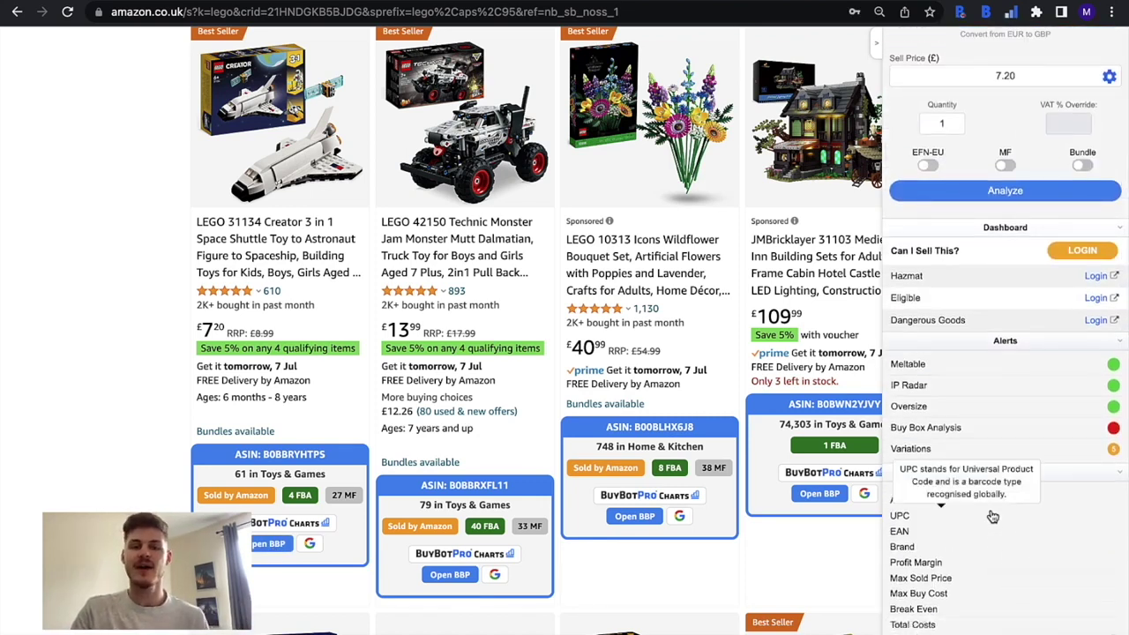
left_click(876, 42)
- Look up the LEGO 31134 Space Shuttle on Google Shopping from its Quick Look box, browse the sponsored retailer offers, and return to Amazon
scroll(687, 315, "up", 2)
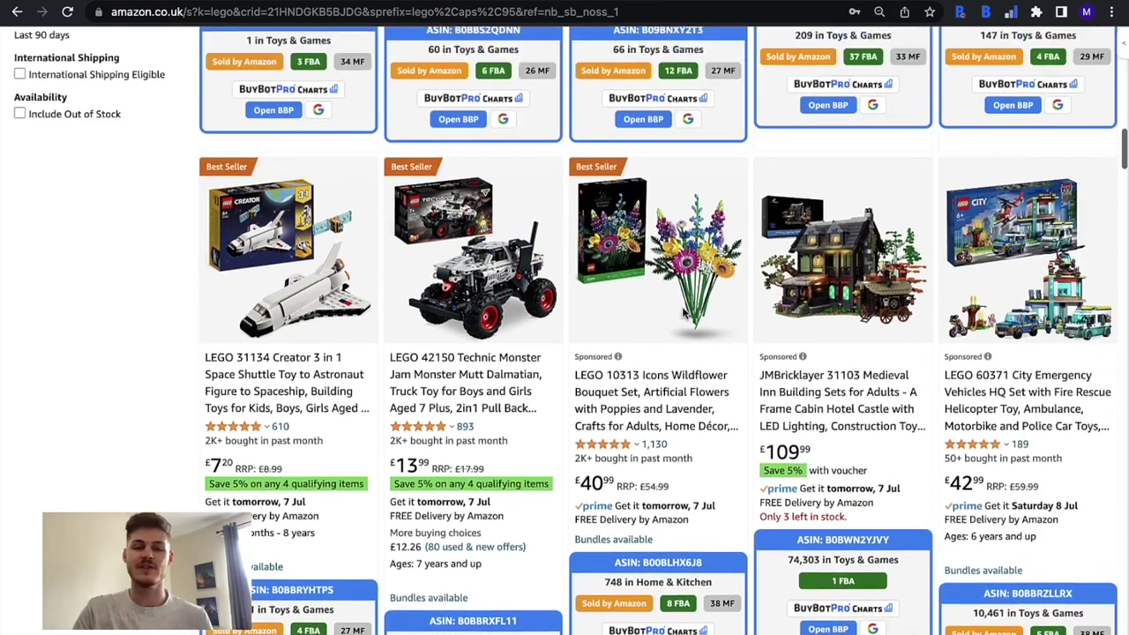
scroll(686, 314, "up", 1)
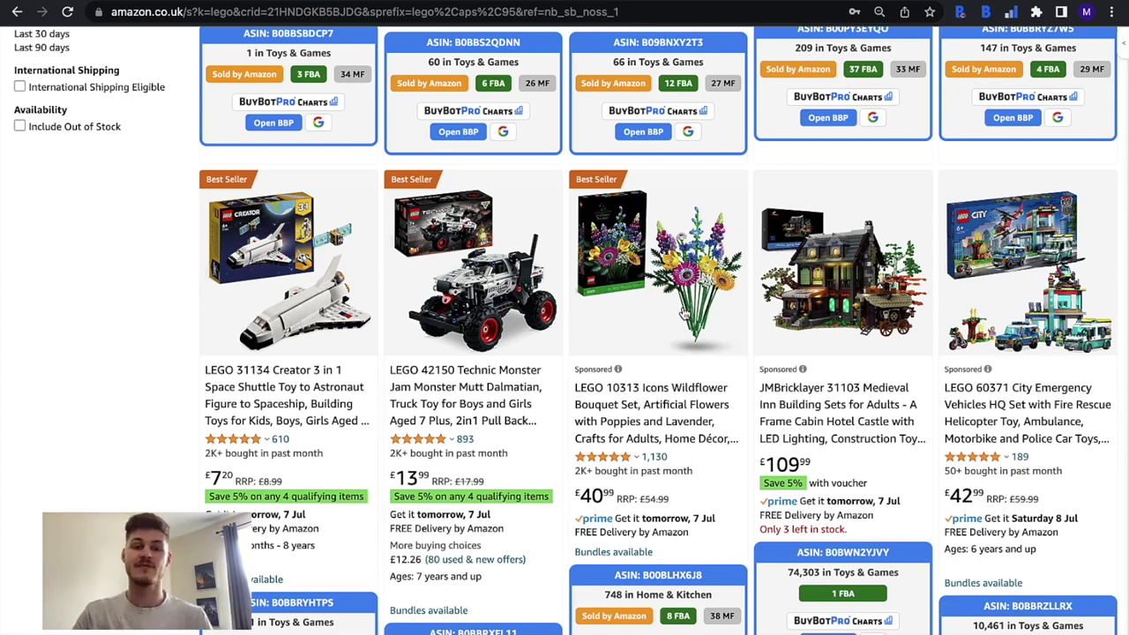
scroll(686, 314, "down", 1)
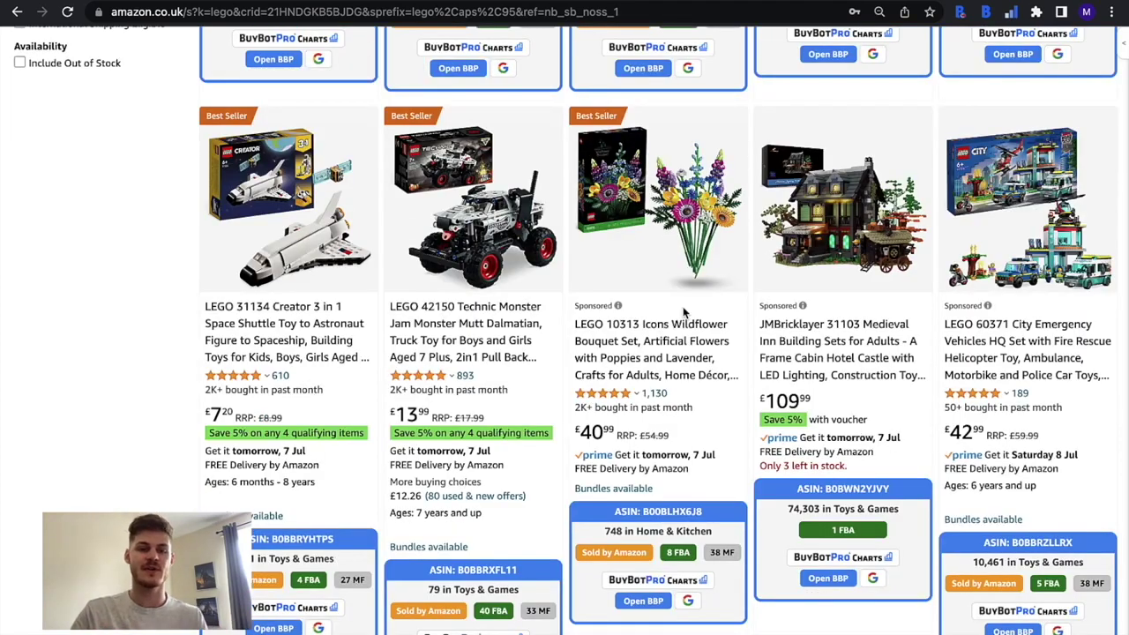
scroll(685, 312, "down", 3)
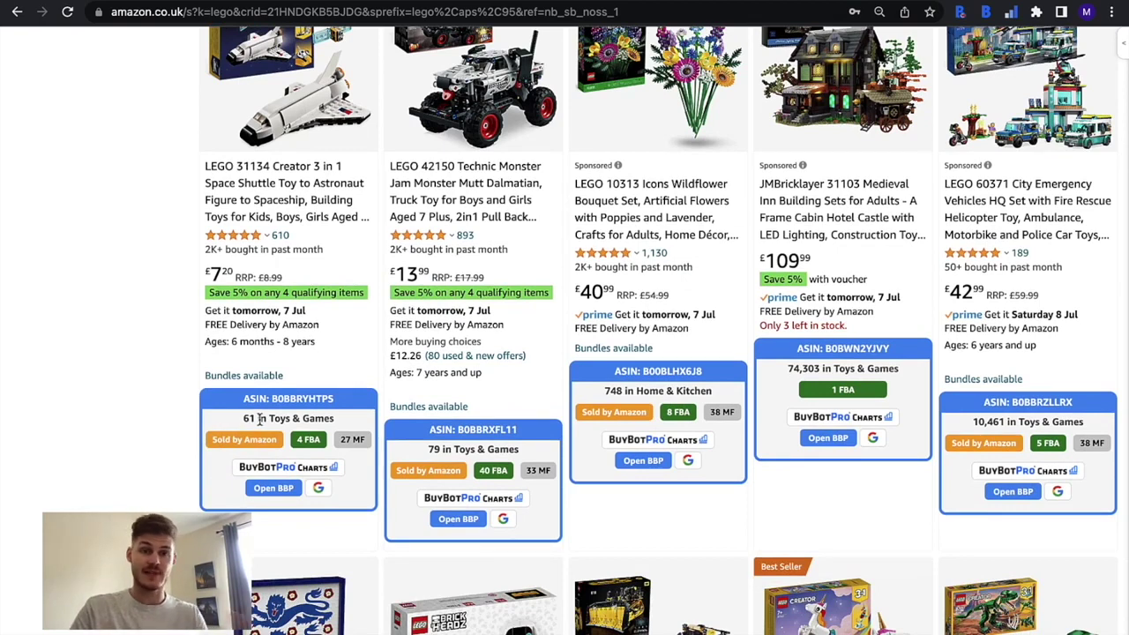
left_click(319, 490)
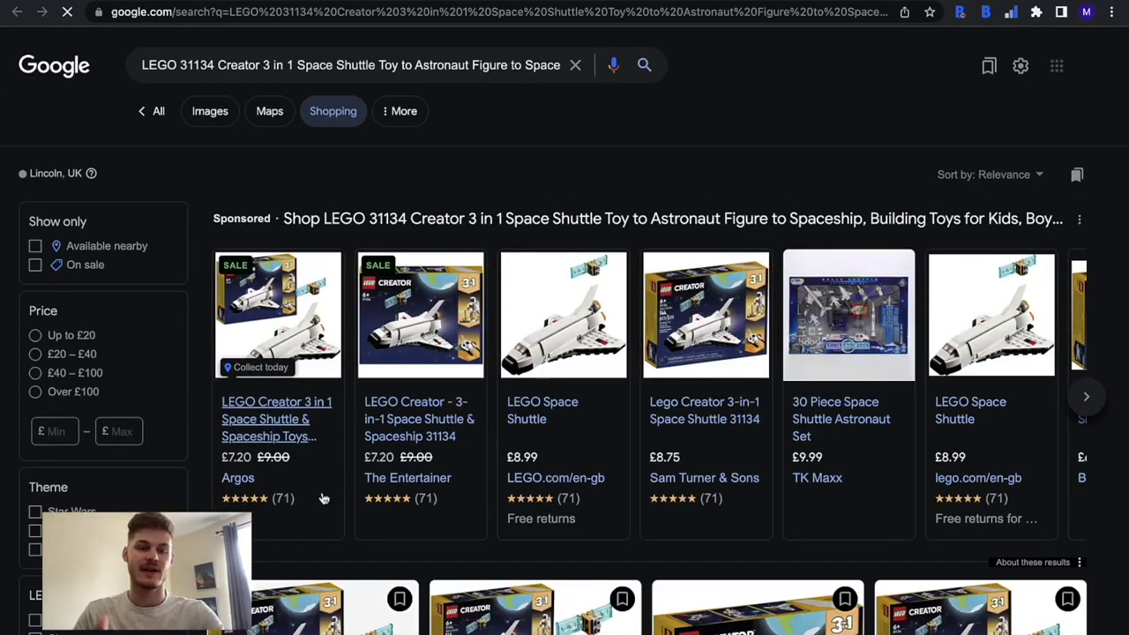
left_click(1086, 397)
left_click(1083, 400)
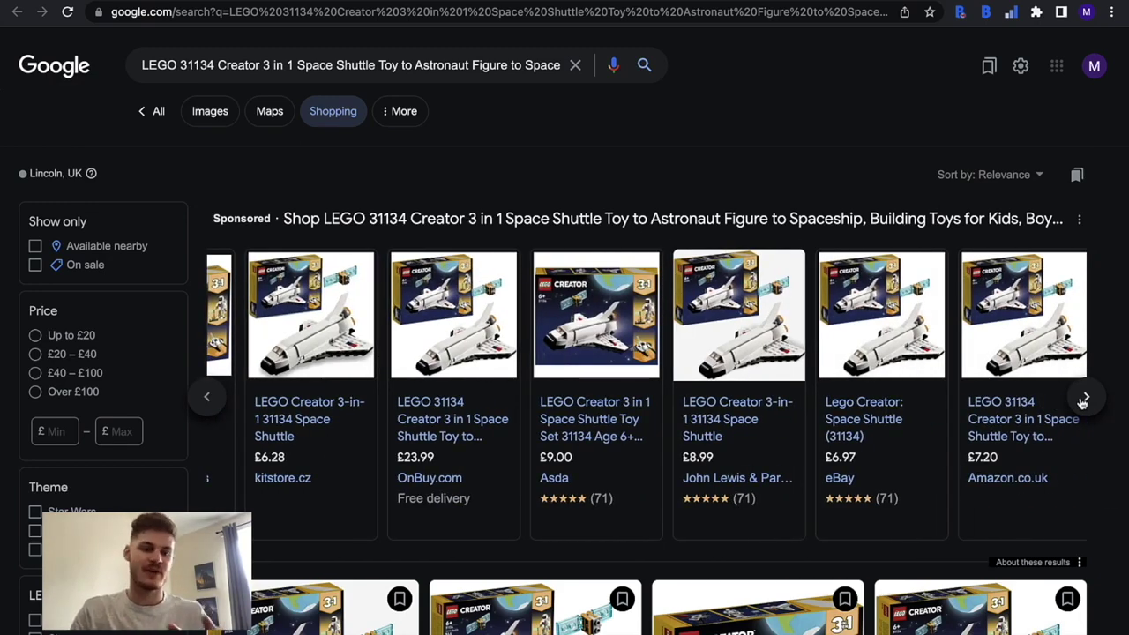
left_click(860, 1)
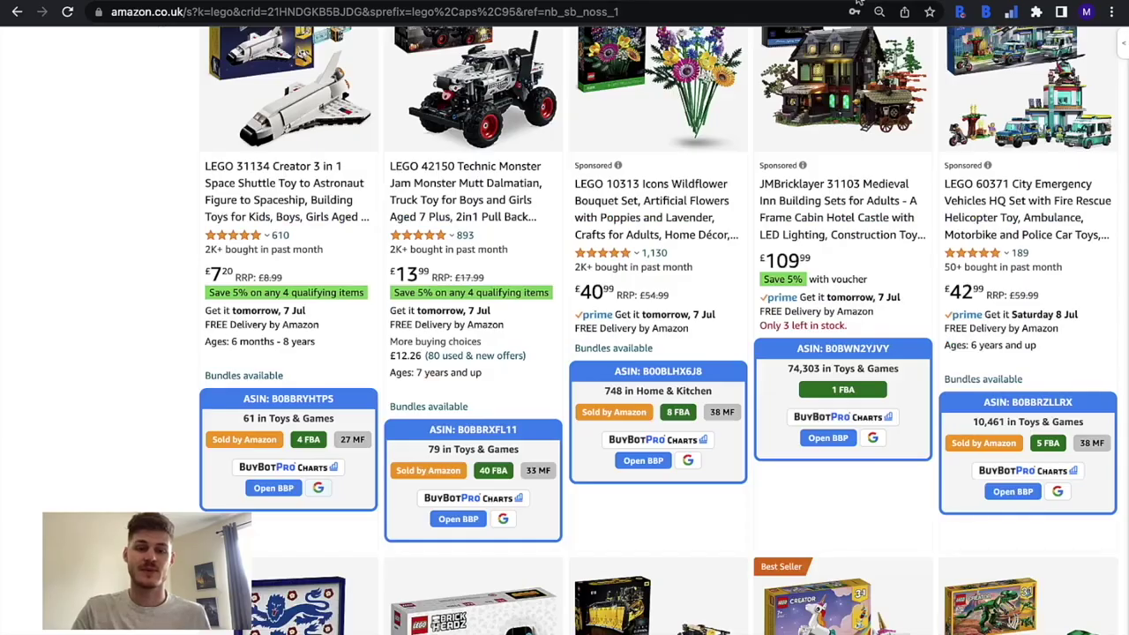
- Reopen BBP for the LEGO 31134 Space Shuttle, review the Alerts and Details sections, and collapse the panel again
left_click(266, 489)
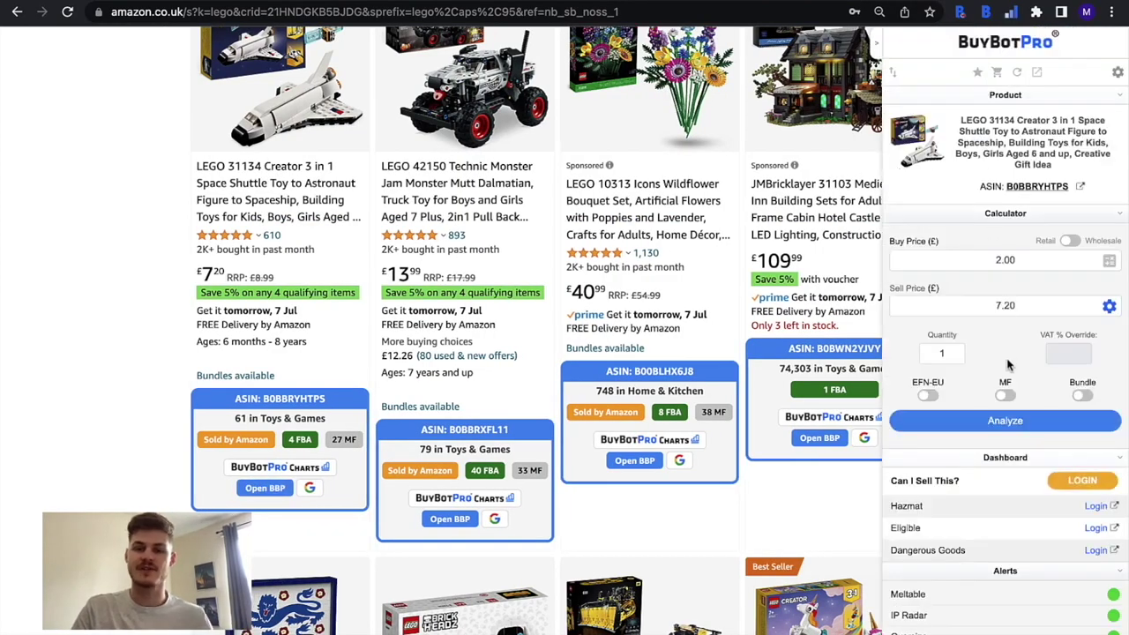
scroll(1008, 362, "down", 3)
mouse_move(1010, 366)
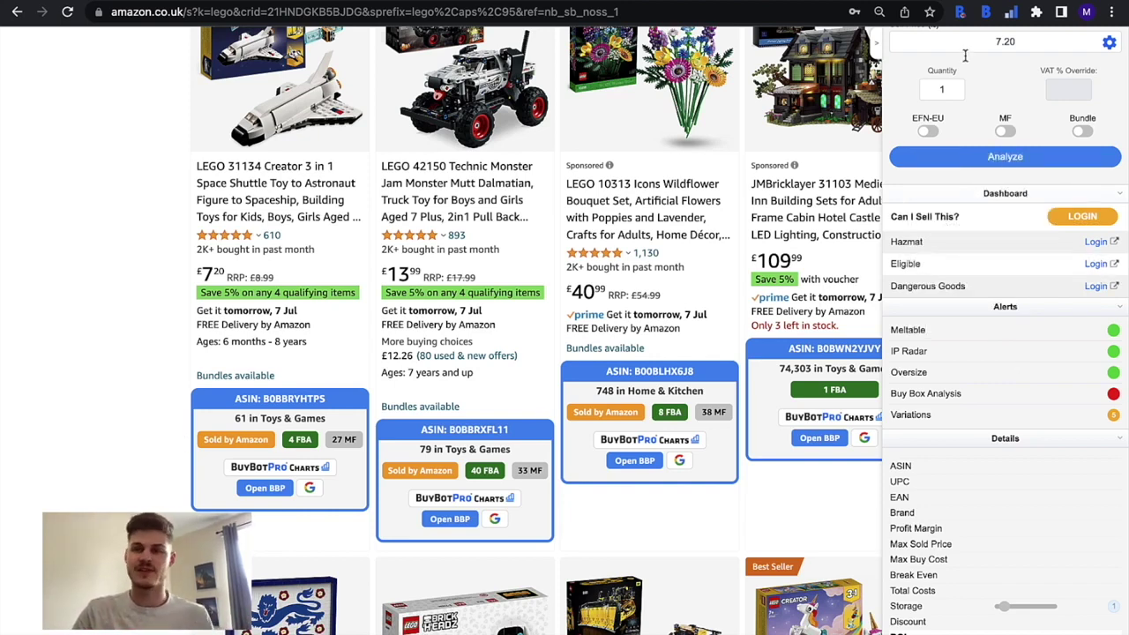
left_click(877, 48)
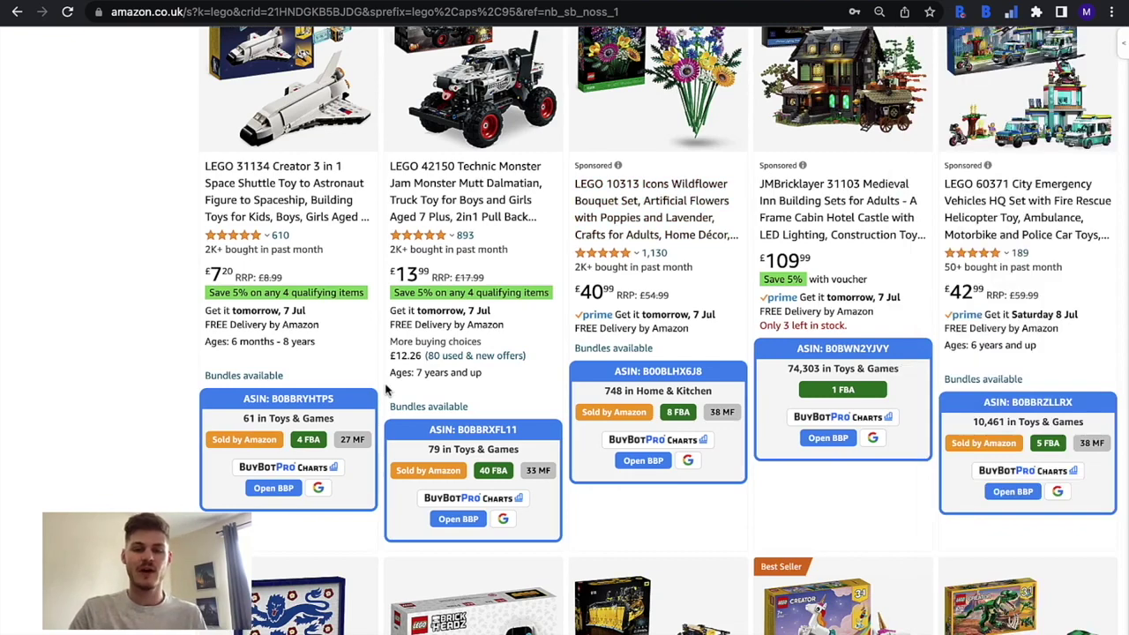
- Browse the lego search results and compare the Quick Look sales ranks, Amazon presence and FBA and MF seller numbers across products
scroll(385, 390, "up", 3)
scroll(406, 282, "down", 2)
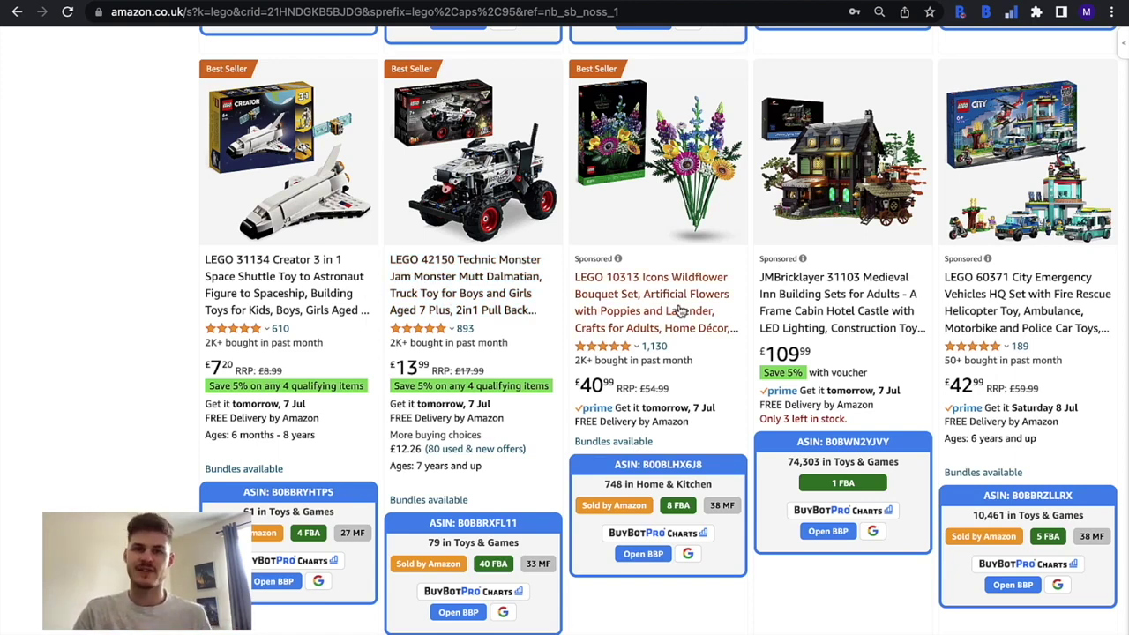
scroll(750, 253, "down", 8)
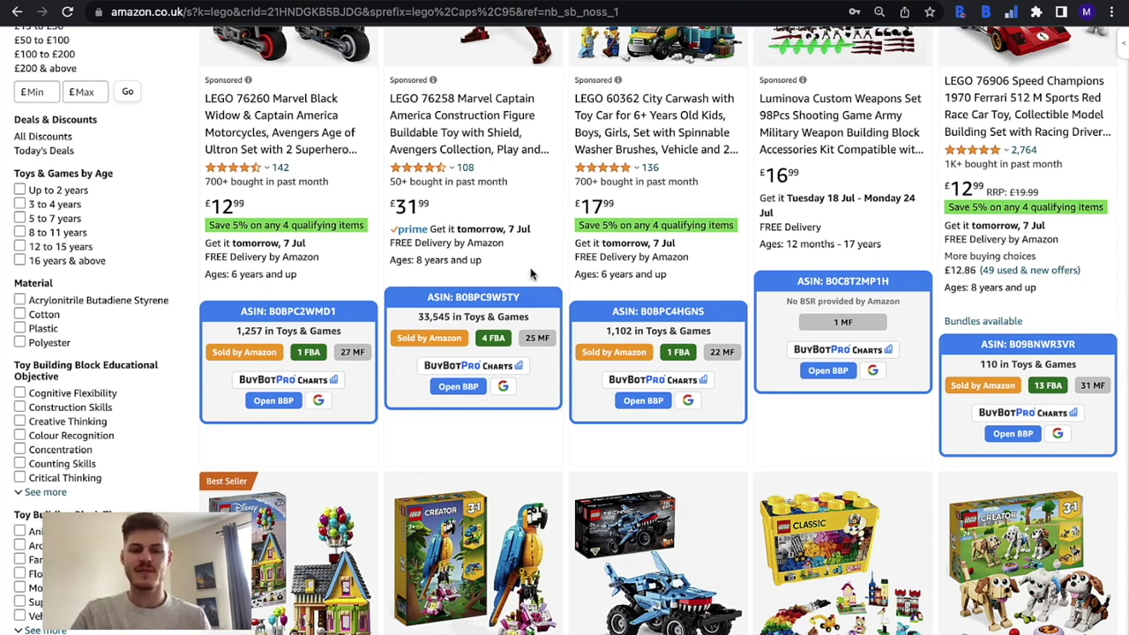
scroll(533, 274, "up", 1)
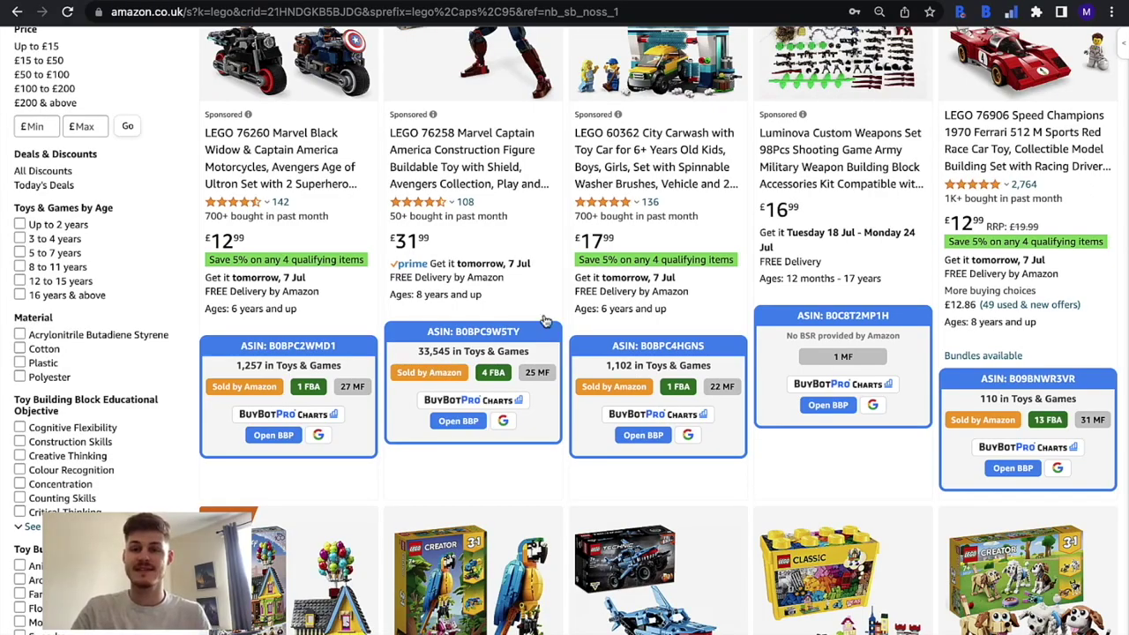
scroll(650, 278, "up", 3)
scroll(651, 279, "down", 1)
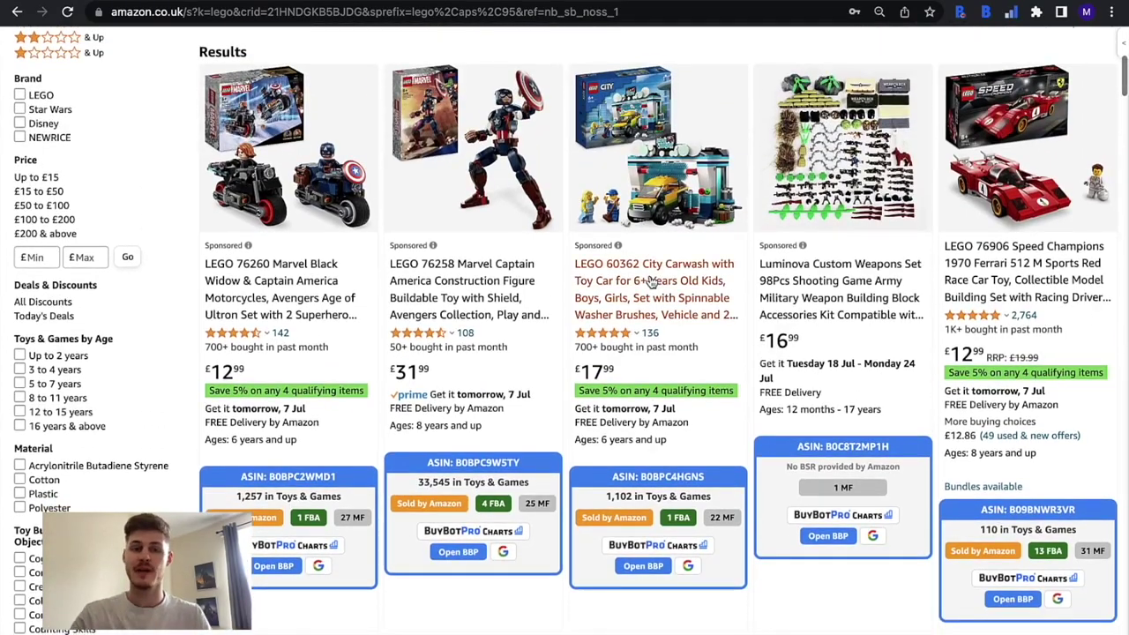
scroll(650, 279, "down", 5)
scroll(650, 280, "down", 8)
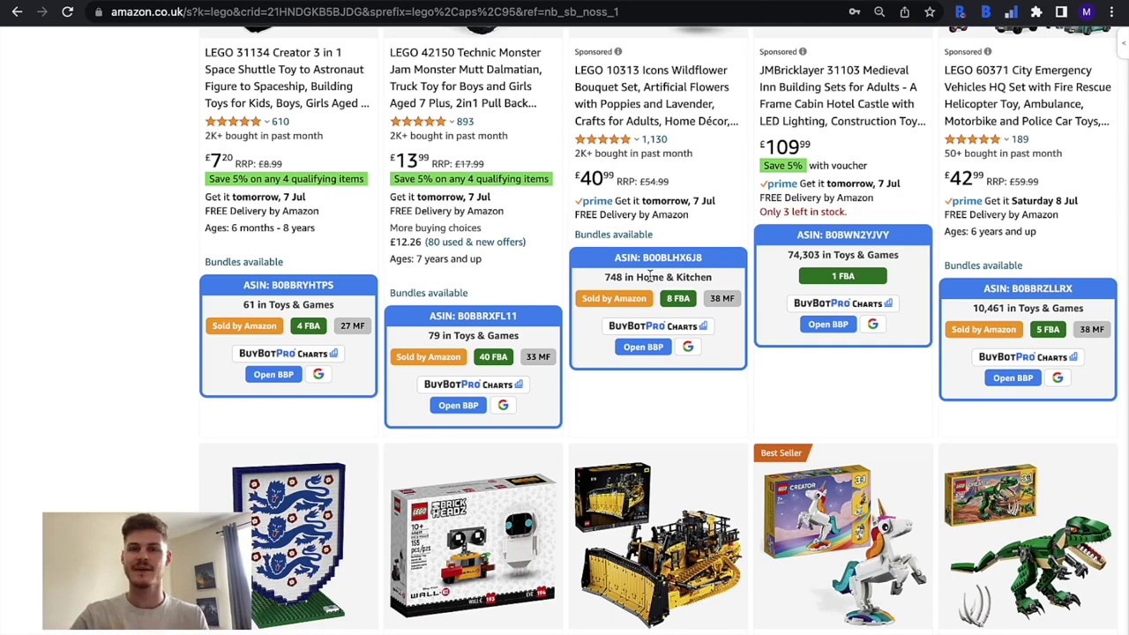
scroll(651, 276, "up", 2)
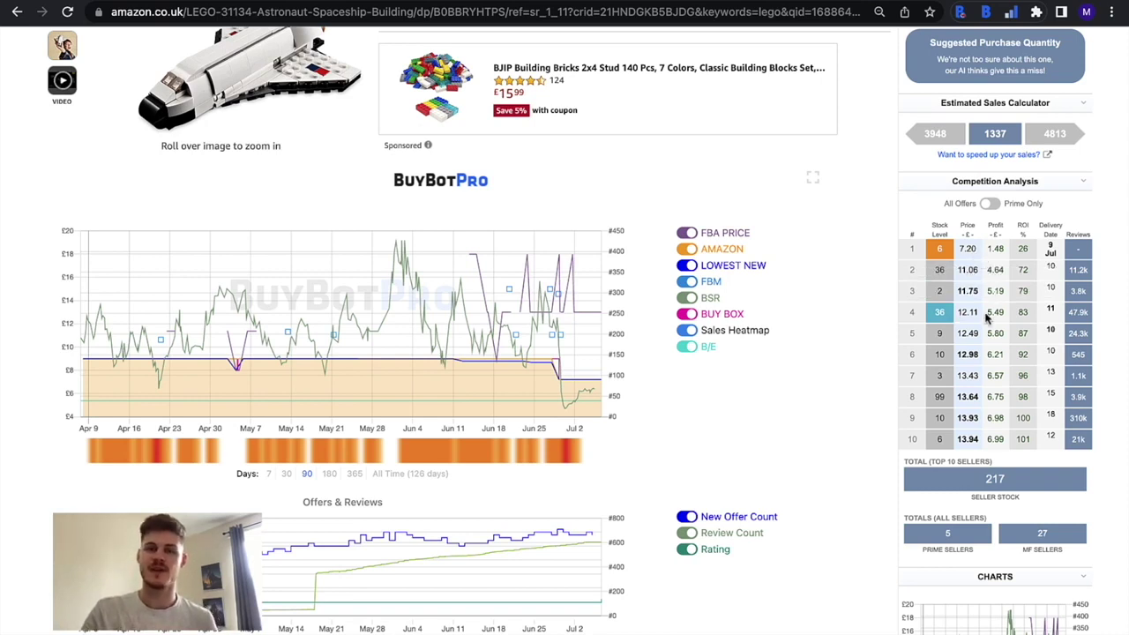
- On the LEGO 31134 product page, examine the Competition Analysis stock levels, prices, profit, ROI, delivery dates, seller reviews and seller totals
mouse_move(972, 300)
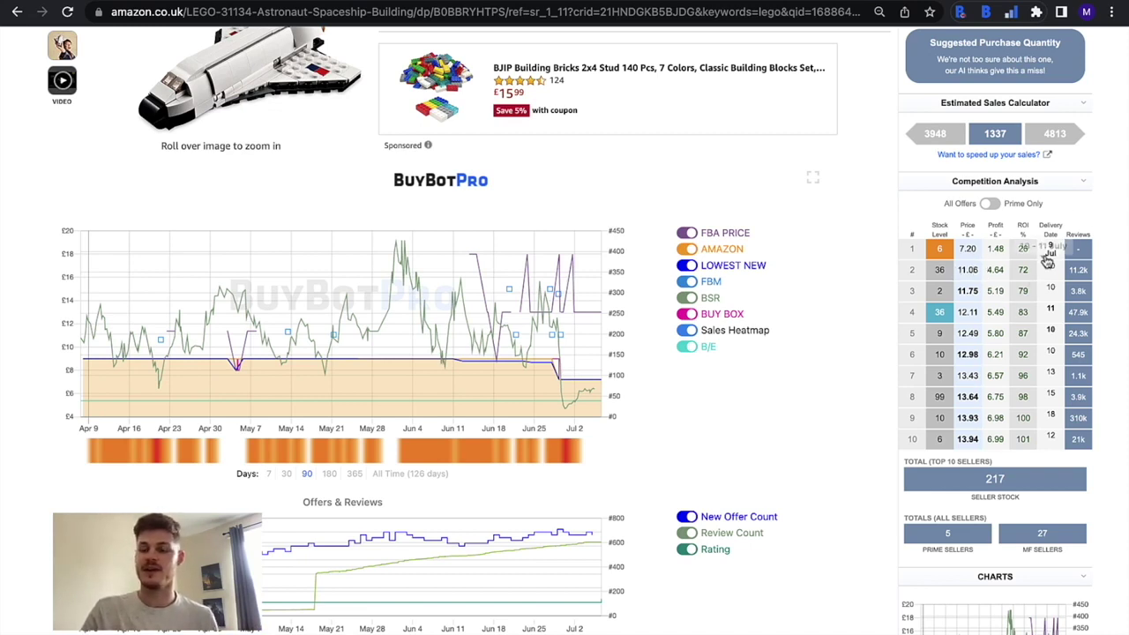
mouse_move(1050, 255)
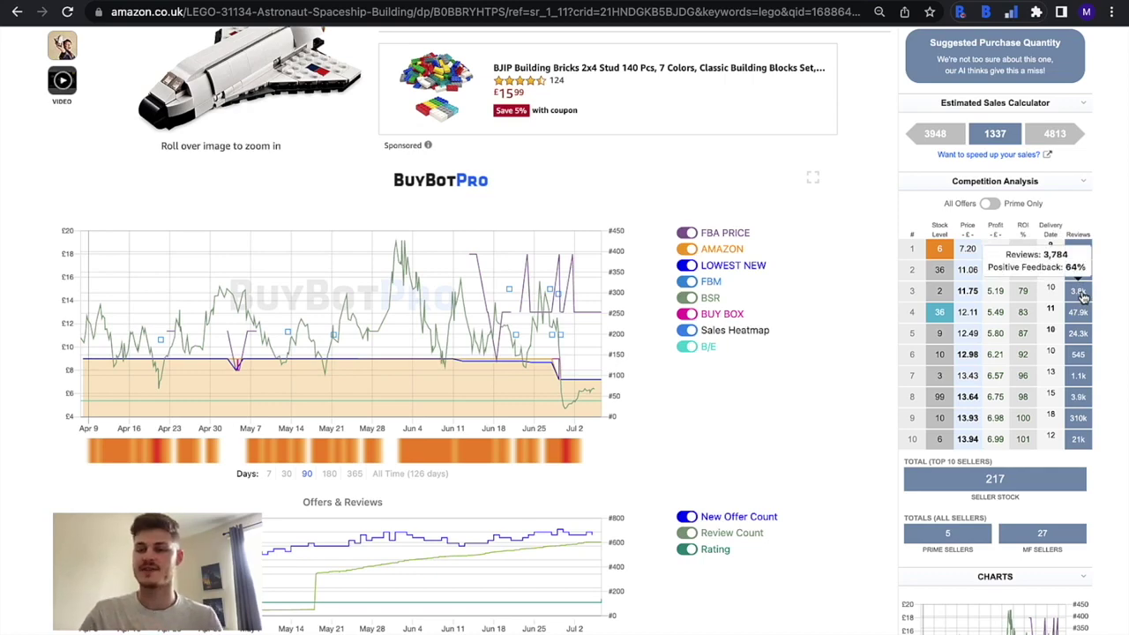
scroll(1083, 299, "down", 2)
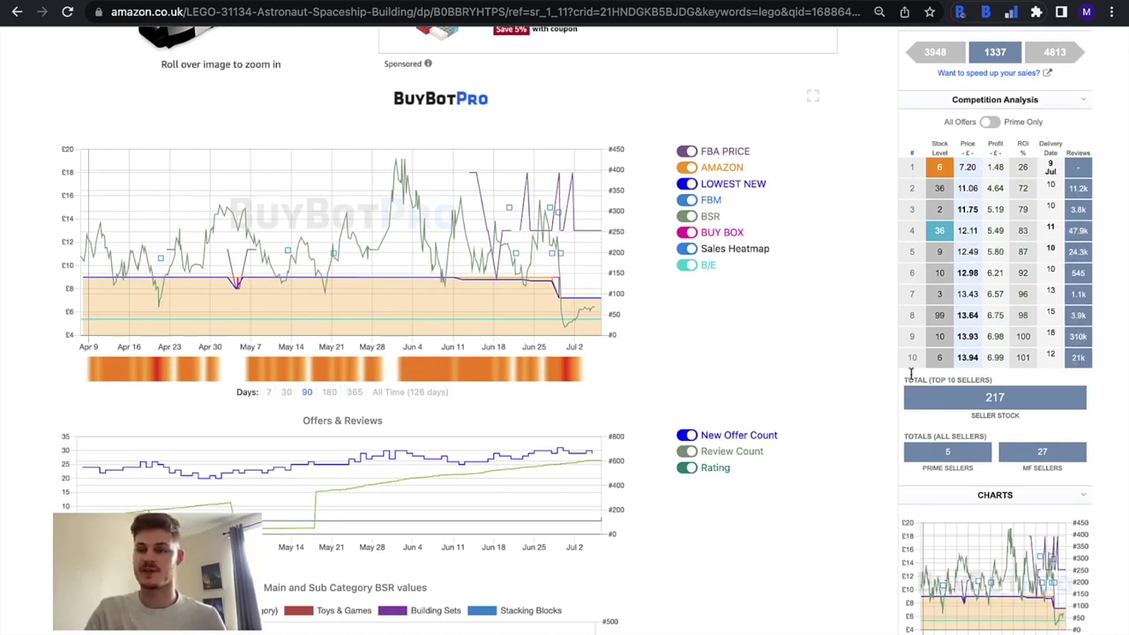
scroll(974, 403, "down", 1)
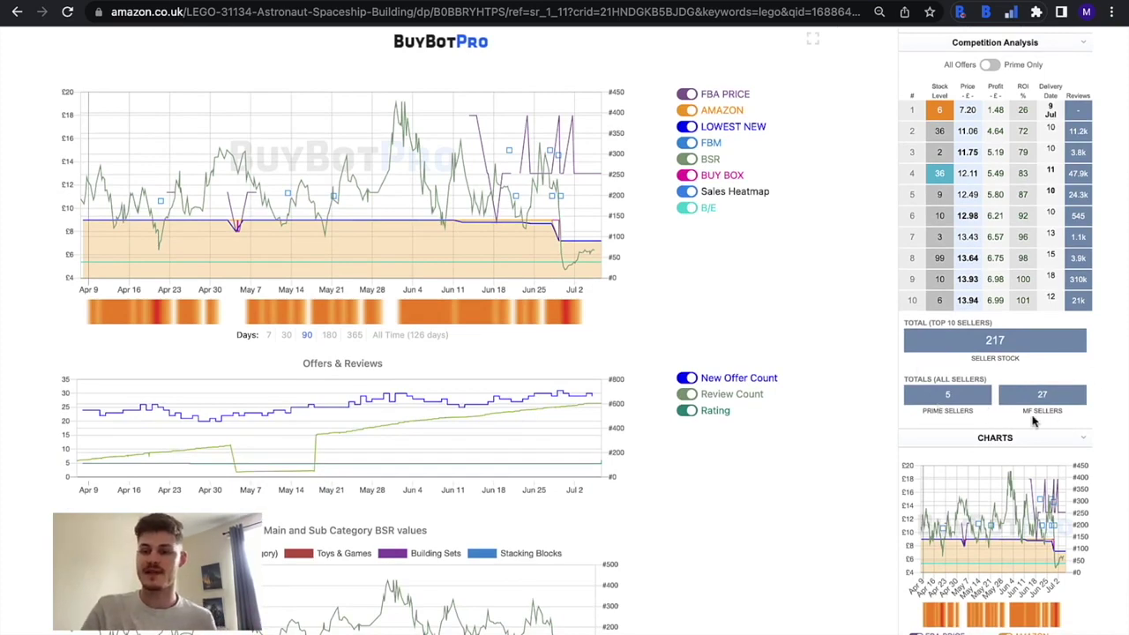
- Filter the Competition Analysis to Prime Only offers and check the seller names behind the FBA stock levels
scroll(1041, 408, "up", 1)
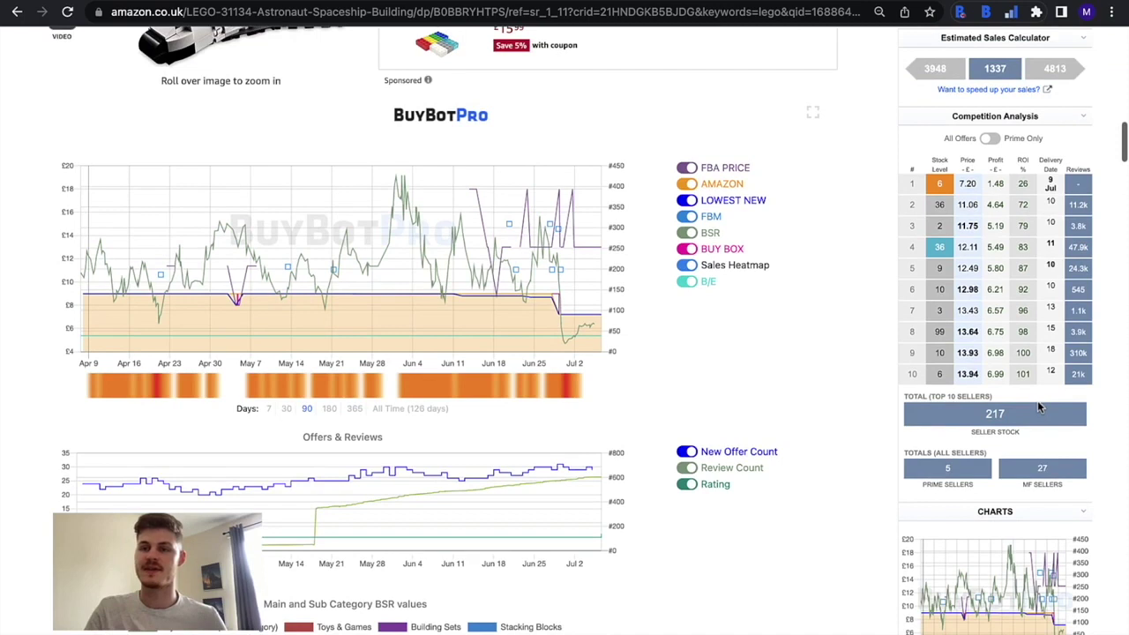
left_click(991, 140)
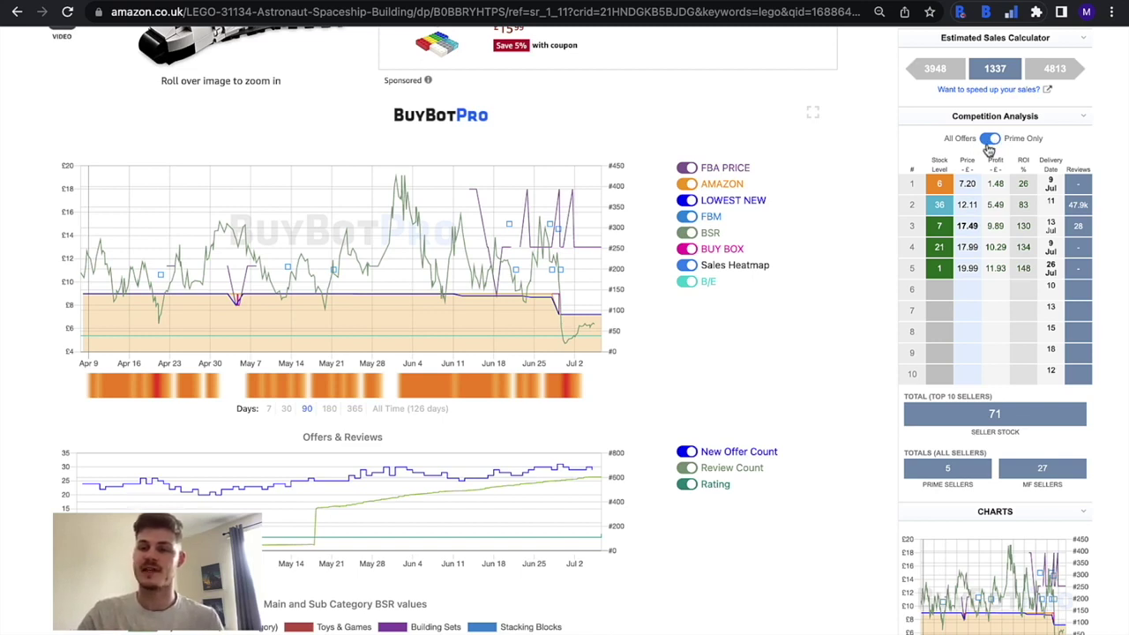
mouse_move(943, 214)
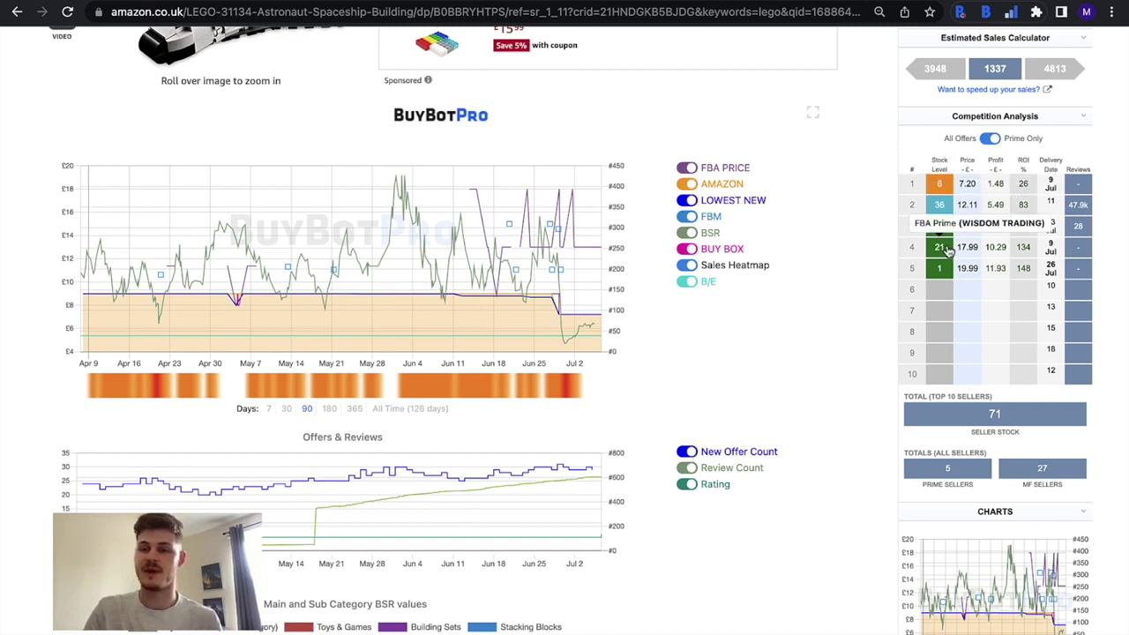
mouse_move(945, 274)
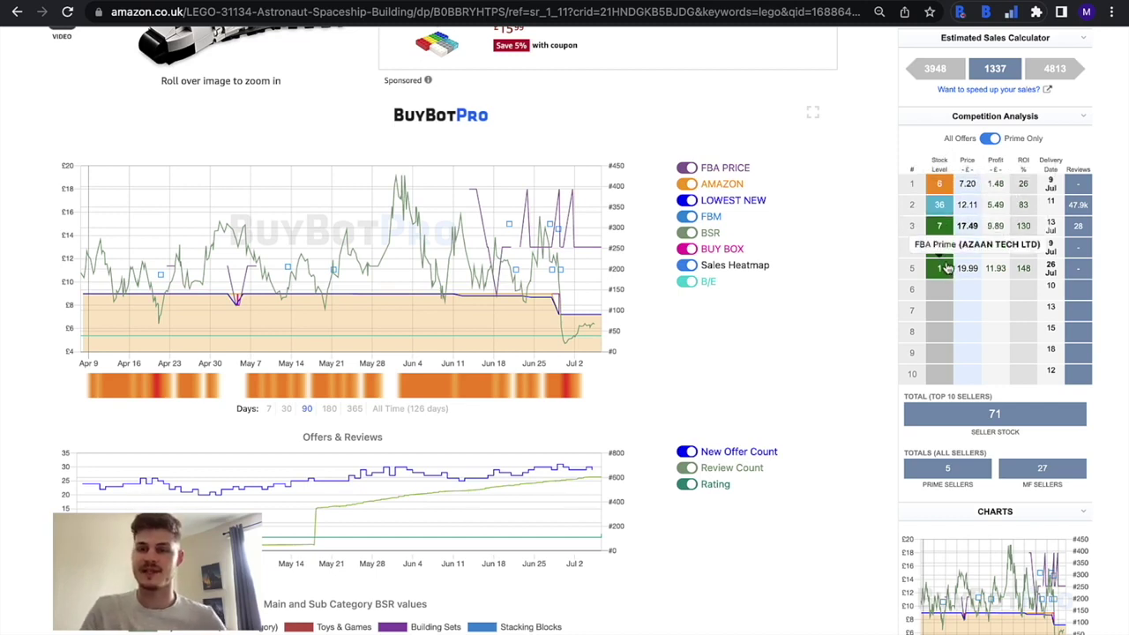
- Switch the Competition Analysis back to All Offers and open the storefront of the second-ranked seller, priced at £11.06
left_click(989, 140)
mouse_move(941, 210)
left_click(942, 210)
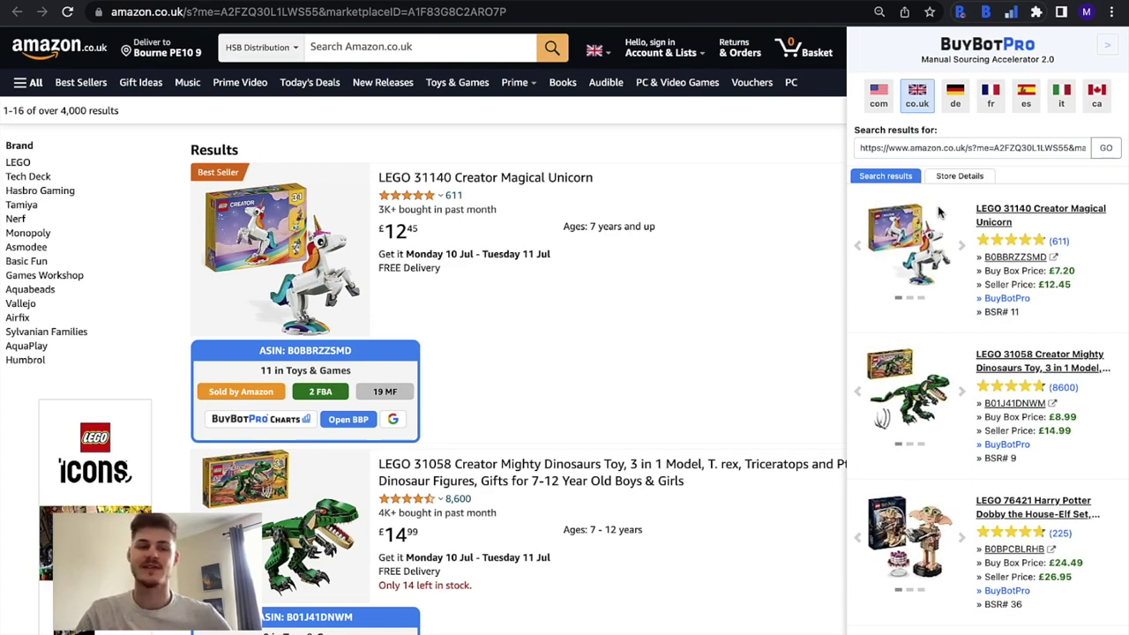
- Browse the HSB Distribution storefront, comparing its products' Quick Look boxes with the Buy Box prices, seller prices and BSR in BuyBotPro's search results
scroll(426, 405, "down", 2)
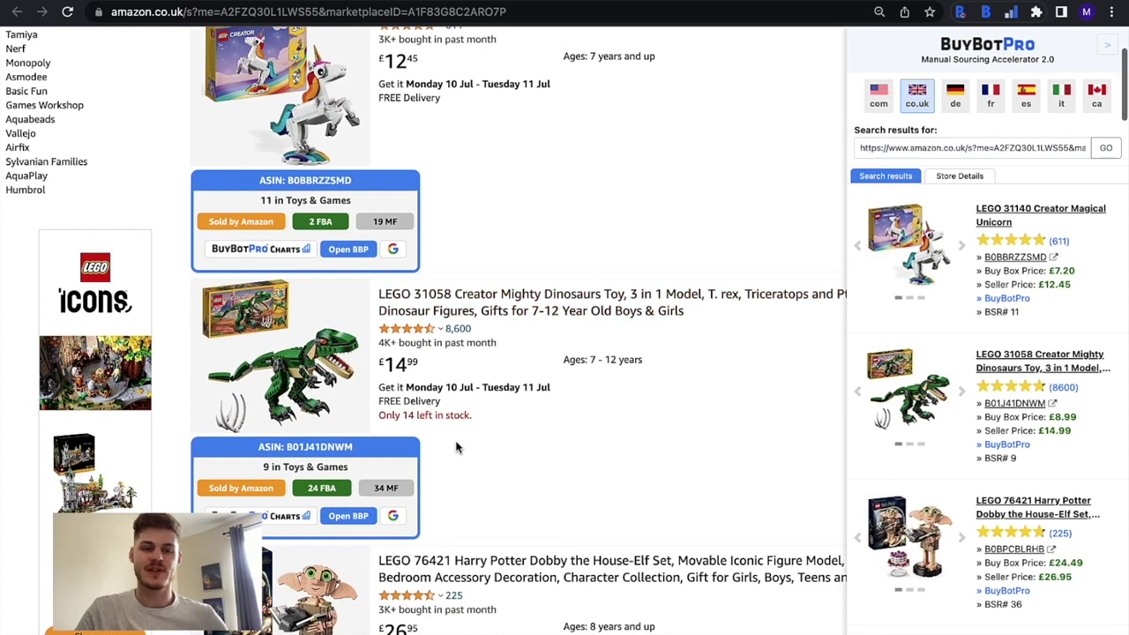
scroll(436, 523, "down", 4)
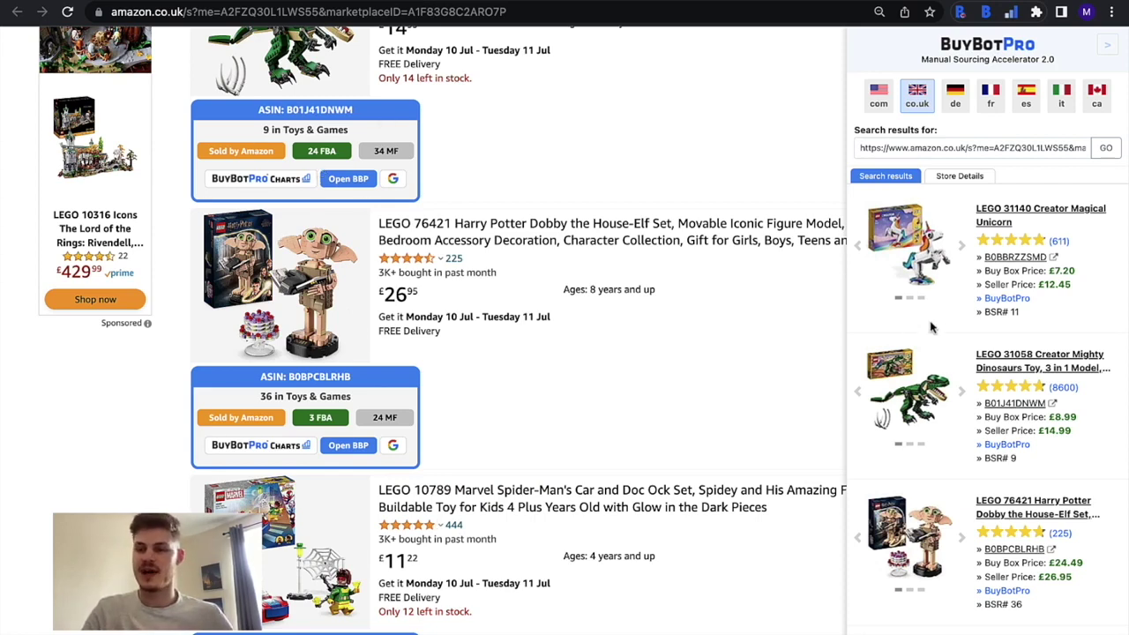
scroll(931, 324, "down", 2)
scroll(938, 411, "down", 2)
scroll(938, 411, "up", 4)
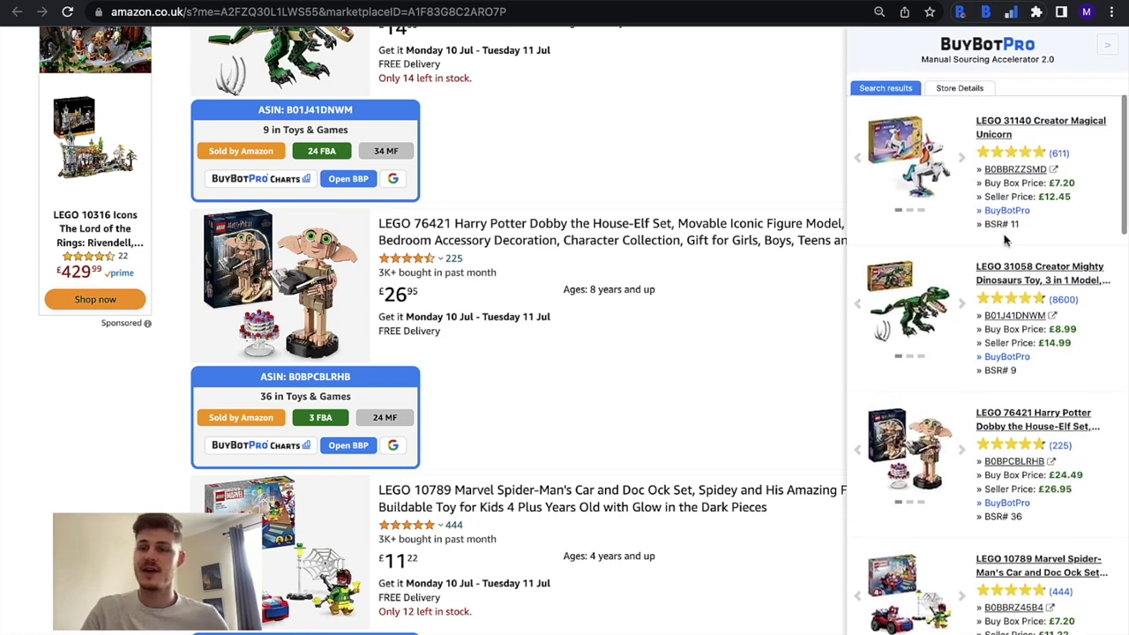
- Open the BuyBotPro analysis of the LEGO 31140 Creator Magical Unicorn, review its calculator, dashboard and alerts, and return to the results list
left_click(1006, 212)
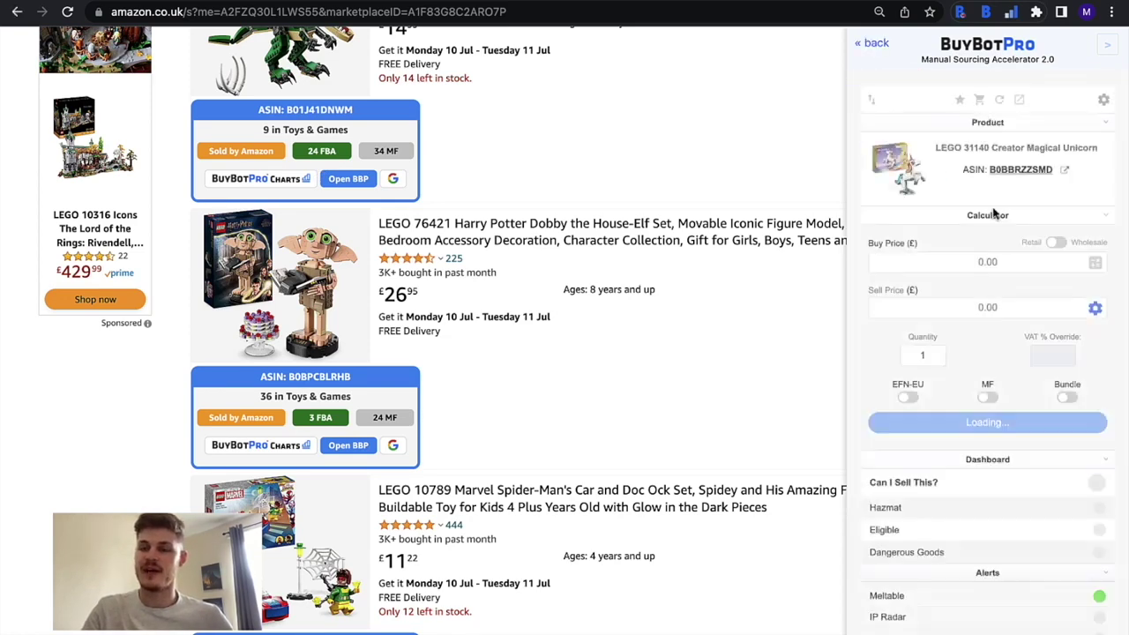
scroll(992, 352, "down", 3)
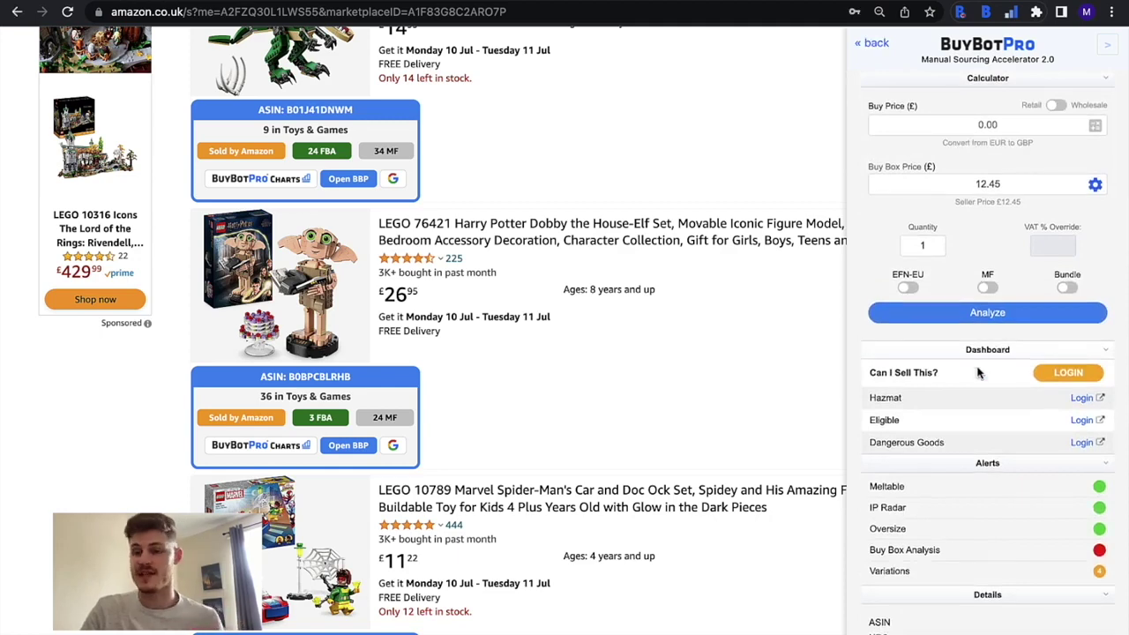
scroll(977, 370, "down", 2)
left_click(871, 44)
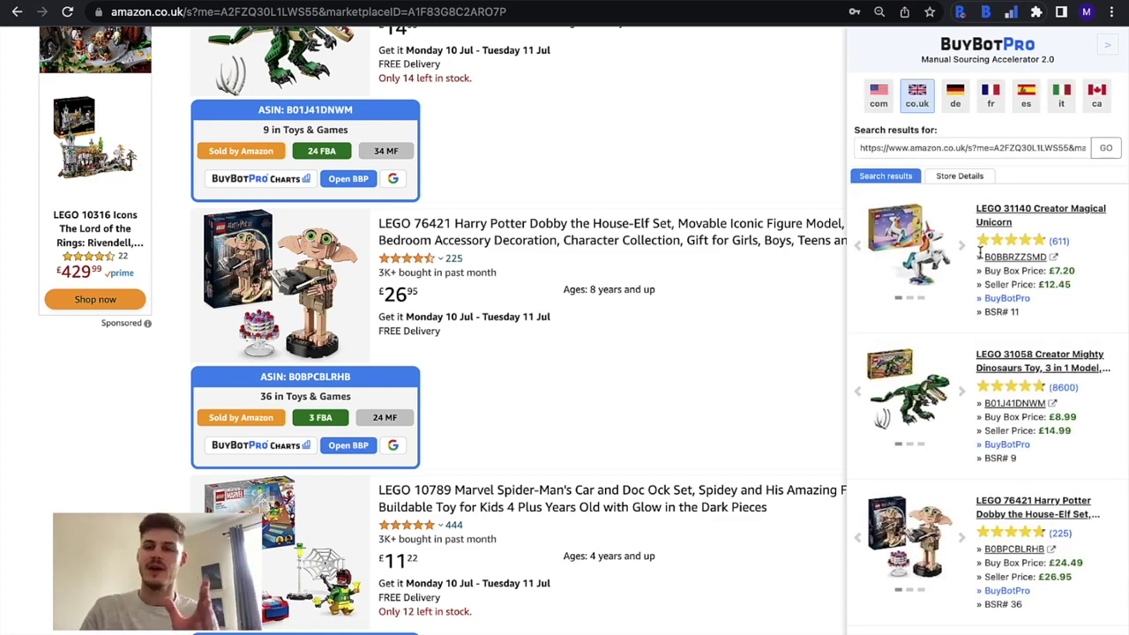
- Review the seller's Store Details with its top brands and categories, and browse the store's Home & Kitchen products
left_click(964, 183)
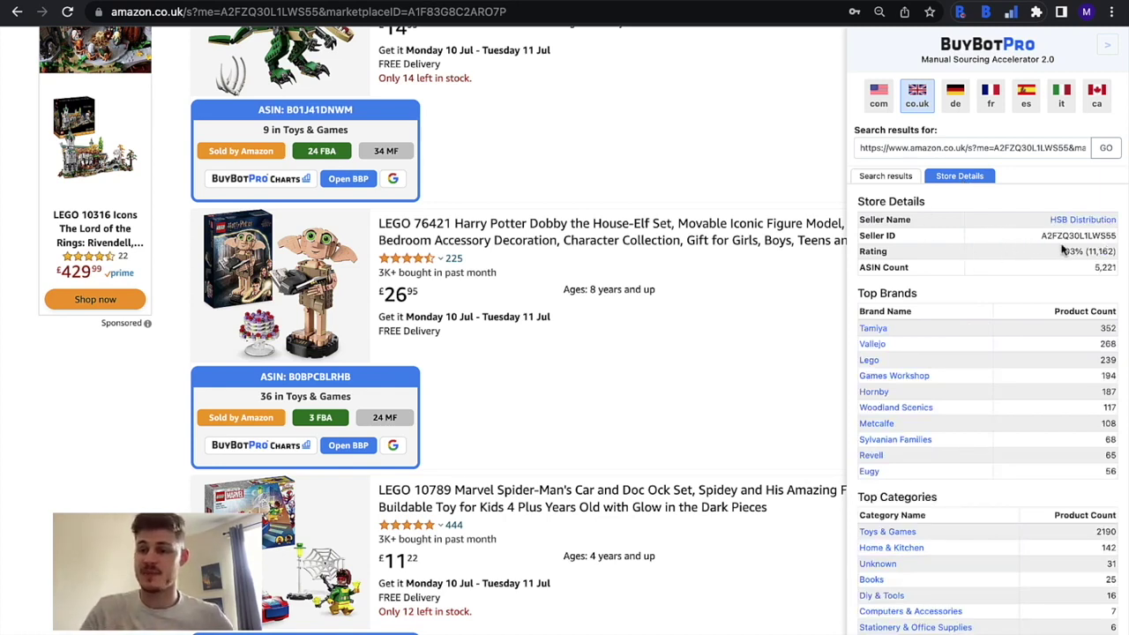
scroll(1059, 295, "down", 2)
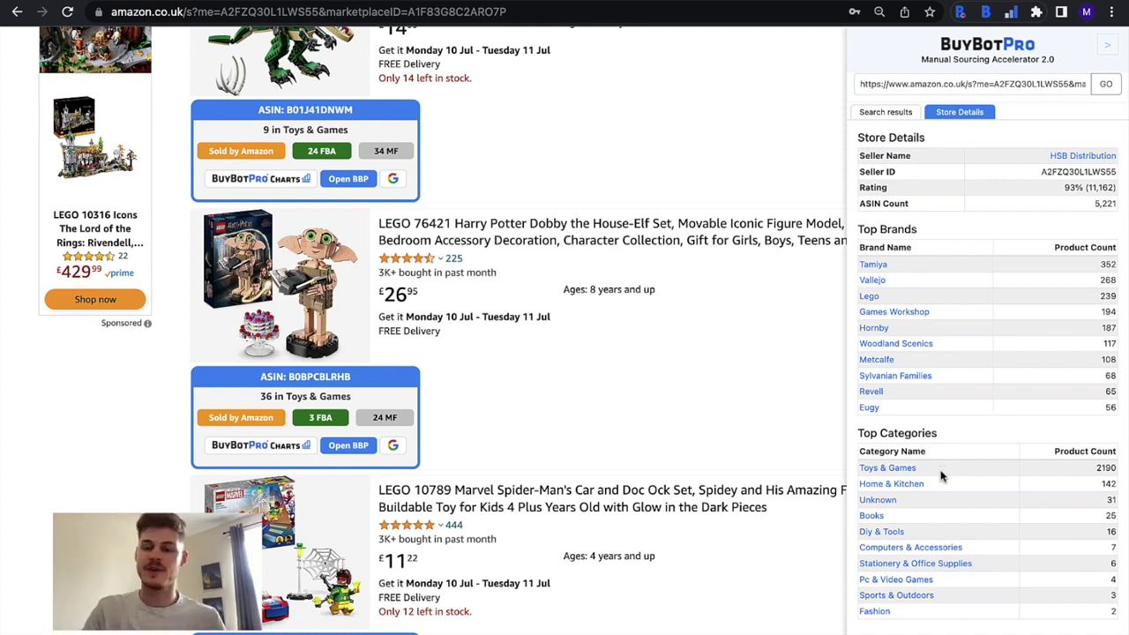
left_click(891, 484)
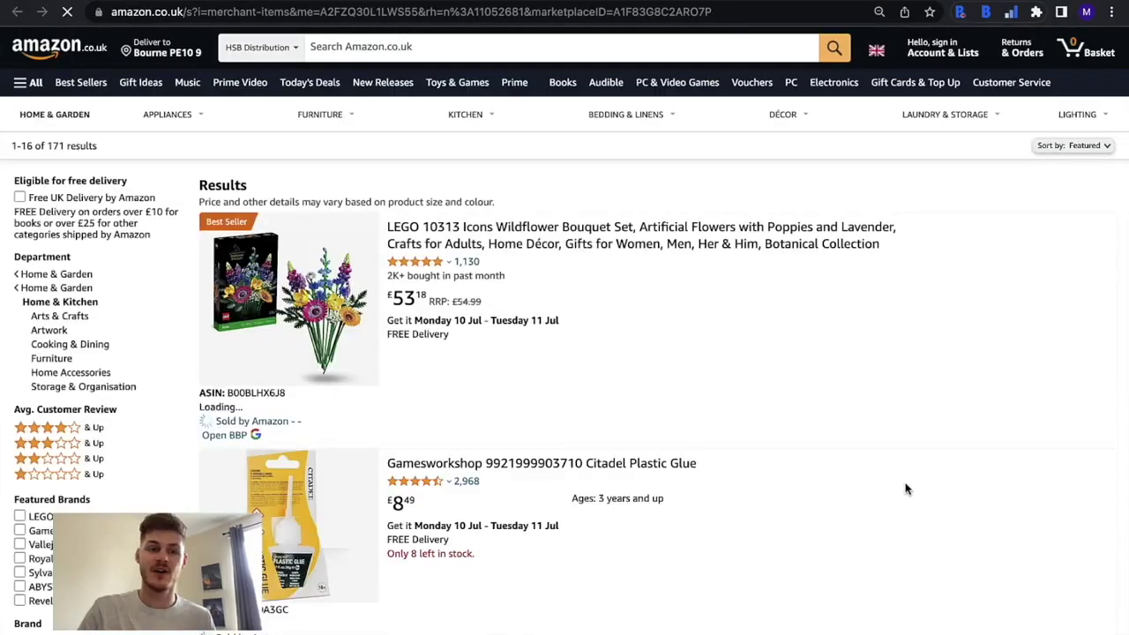
scroll(768, 514, "down", 10)
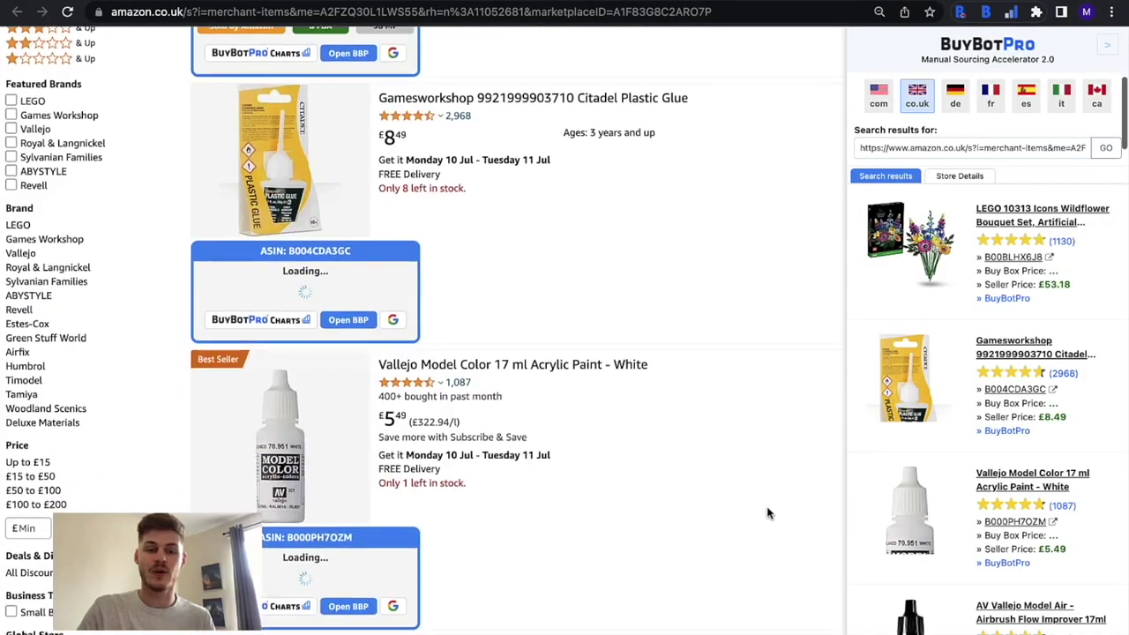